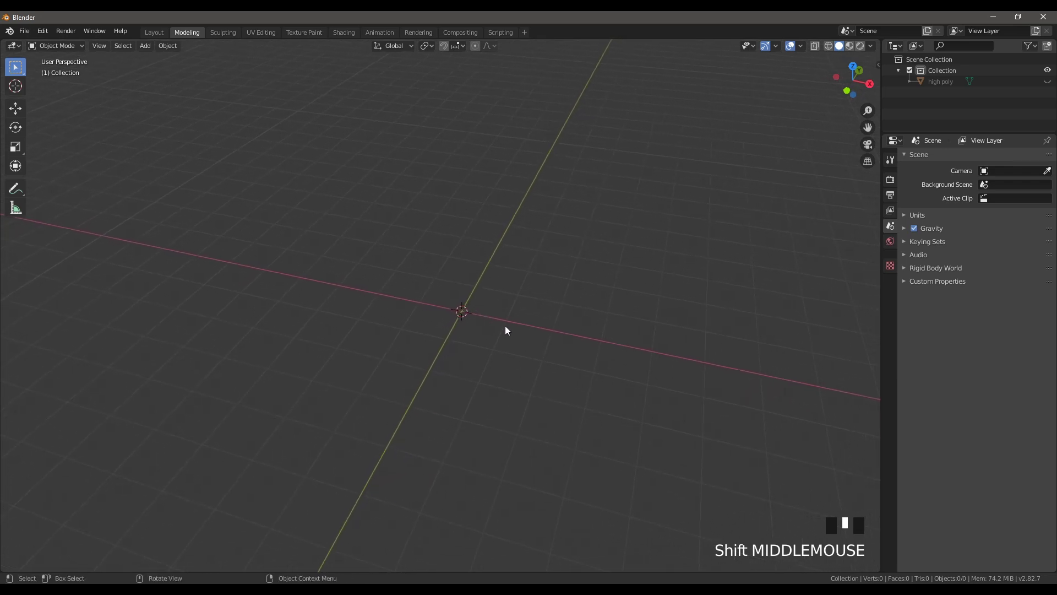
# Add a cube and lift it along Z so it sits on the grid.
pyautogui.hotkey('shift', 'a')
pyautogui.moveTo(515, 317)
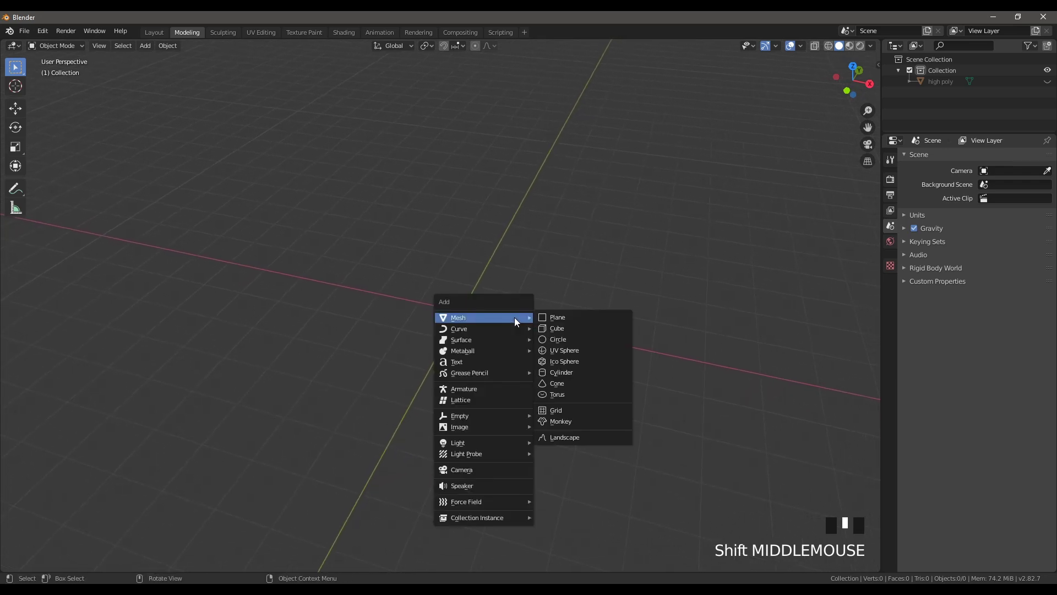
pyautogui.click(566, 329)
pyautogui.moveTo(562, 330); pyautogui.dragTo(526, 332, button='middle')
pyautogui.press('g')
pyautogui.press('z')
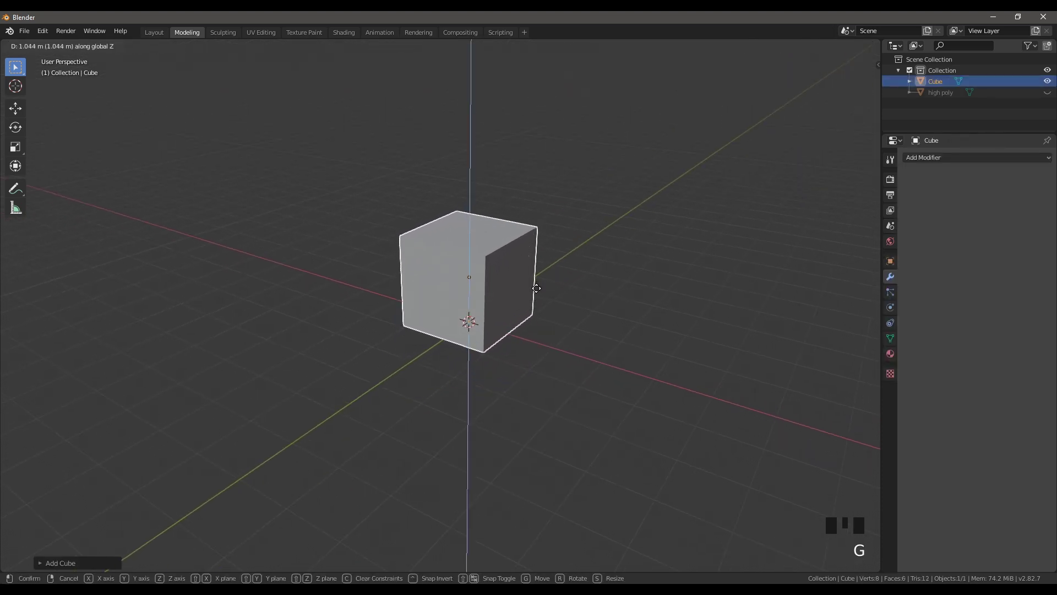
pyautogui.click(537, 289)
pyautogui.moveTo(557, 338); pyautogui.dragTo(580, 354, button='middle')
pyautogui.scroll(4, 548, 333)
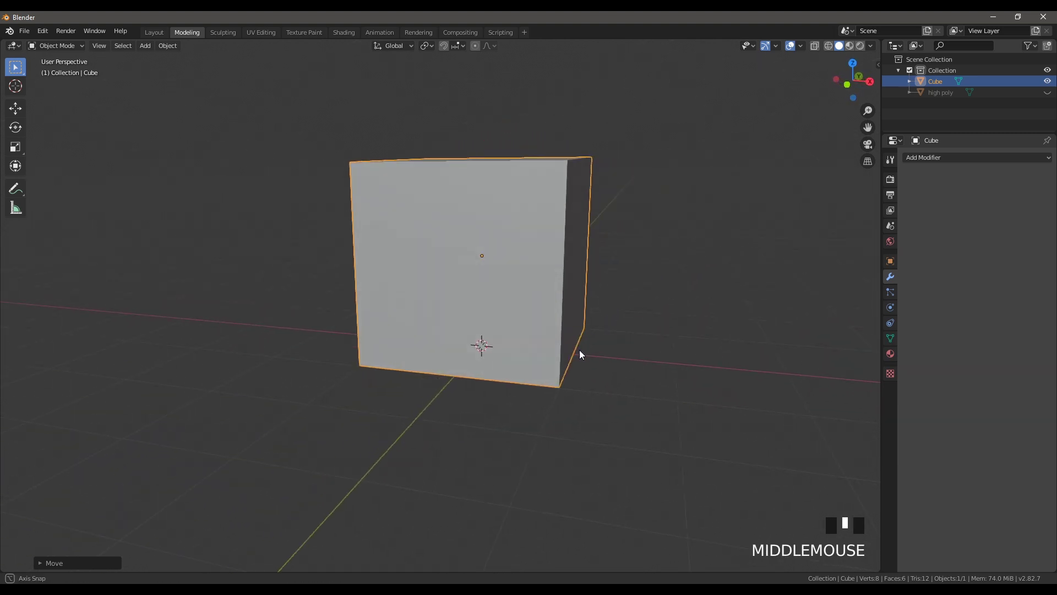
pyautogui.scroll(-4, 537, 269)
pyautogui.keyDown('shift'); pyautogui.moveTo(537, 270); pyautogui.dragTo(495, 362, button='middle'); pyautogui.keyUp('shift')
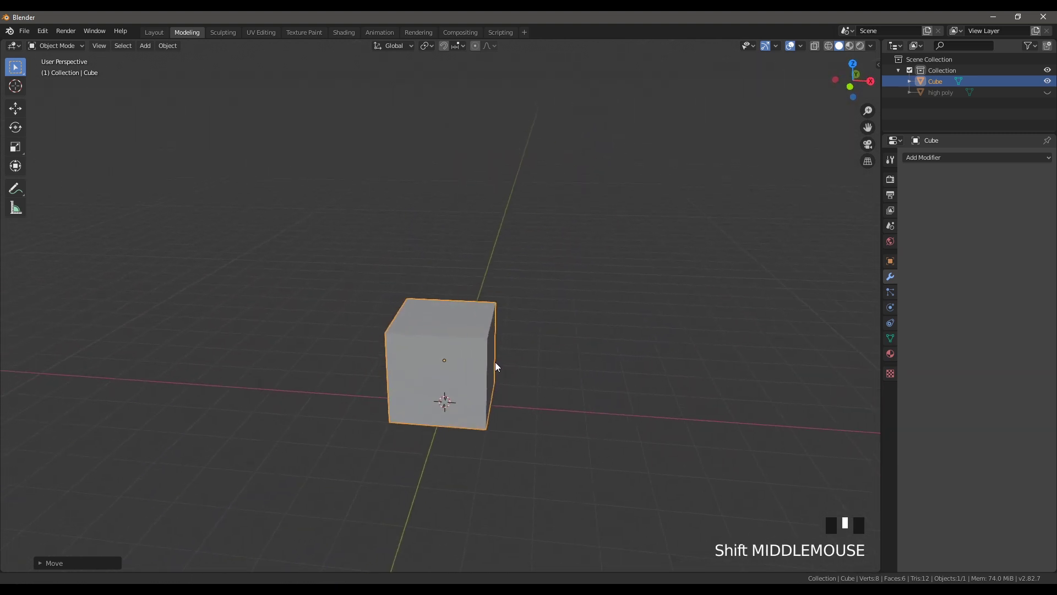
# Pull the cube's top face up about 4.1 m along Z into a tall pillar.
pyautogui.press('Tab')
pyautogui.click(457, 320)
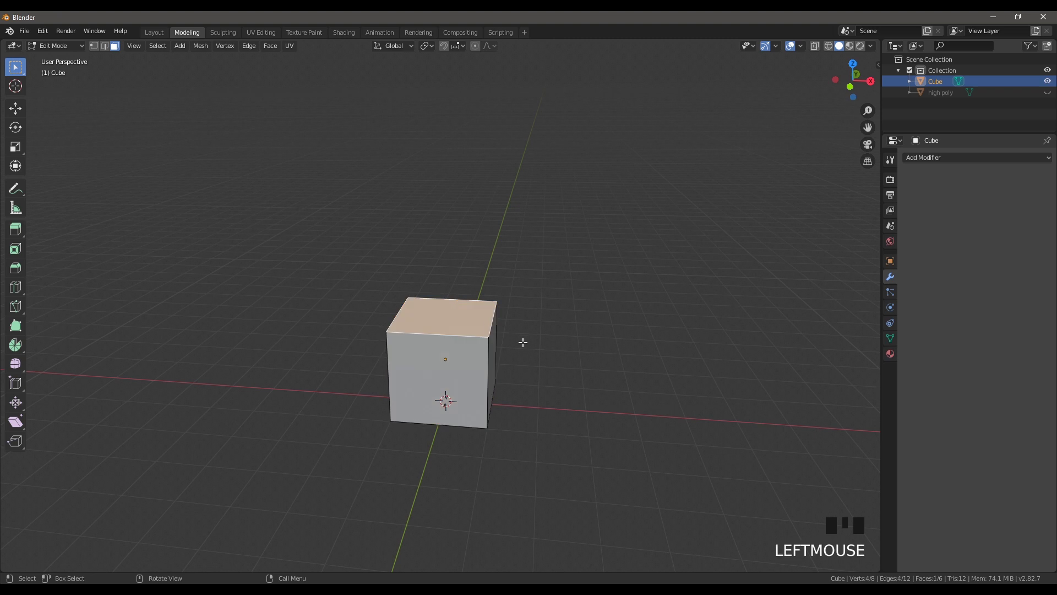
pyautogui.press('g')
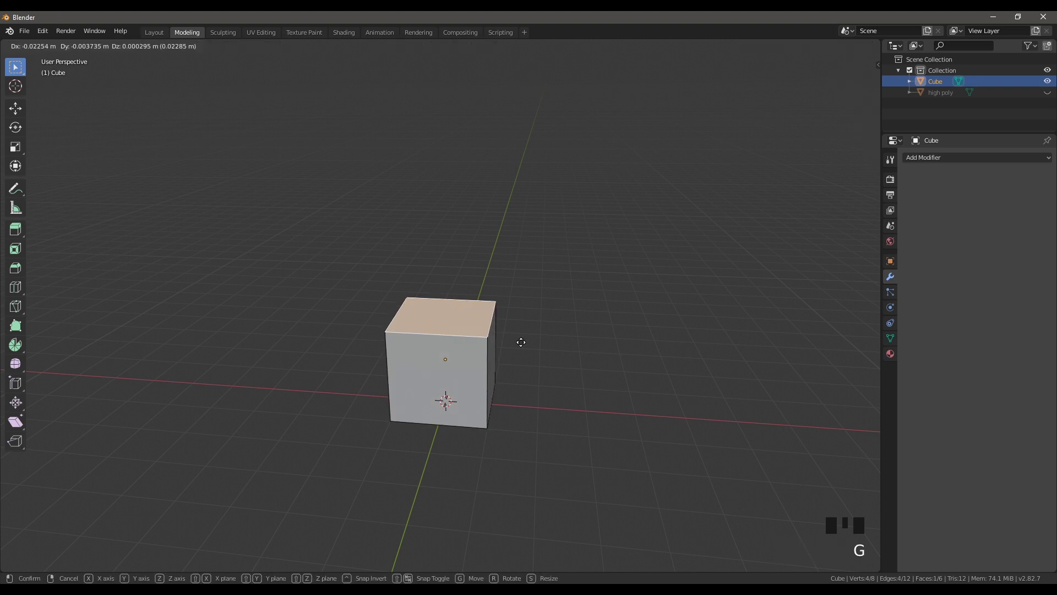
pyautogui.press('z')
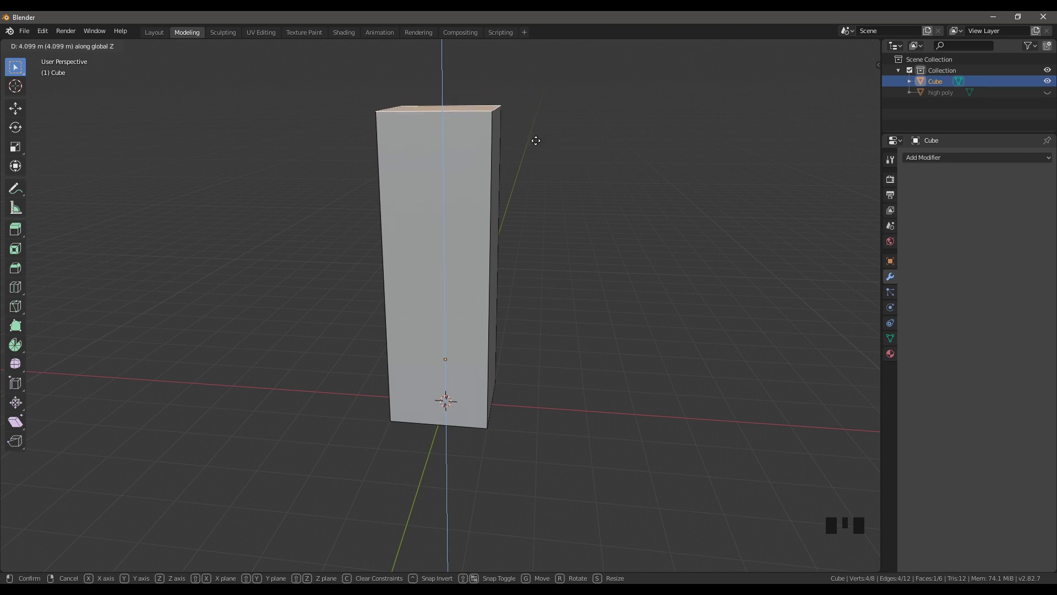
pyautogui.click(537, 130)
pyautogui.moveTo(538, 160); pyautogui.dragTo(532, 404, button='middle')
pyautogui.press('Tab')
# Add a second, smaller cube and place it beside the pillar, adjusting its height.
pyautogui.hotkey('shift', 'a')
pyautogui.moveTo(444, 359)
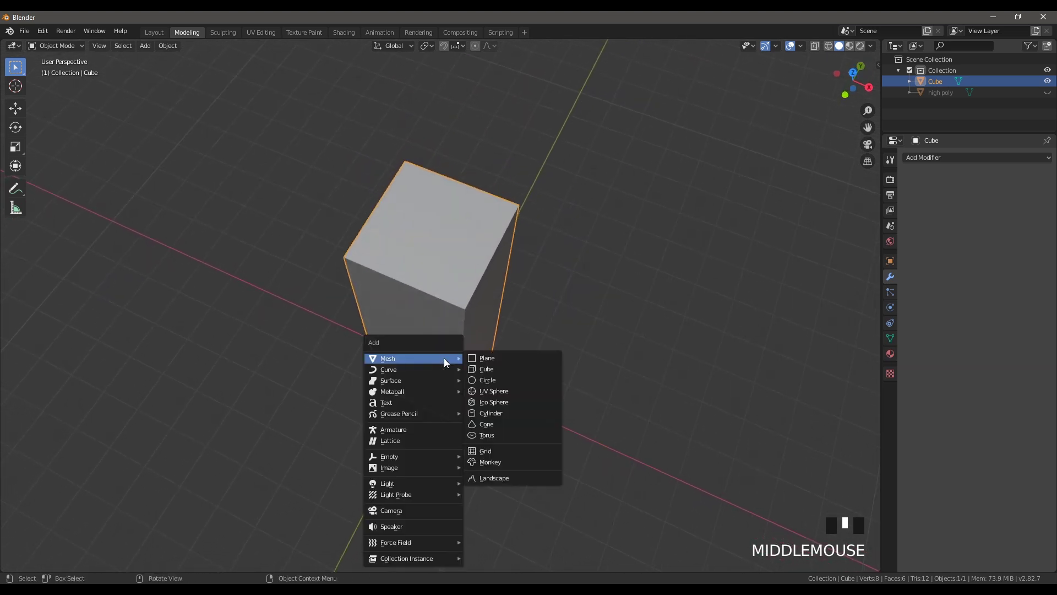
pyautogui.click(526, 370)
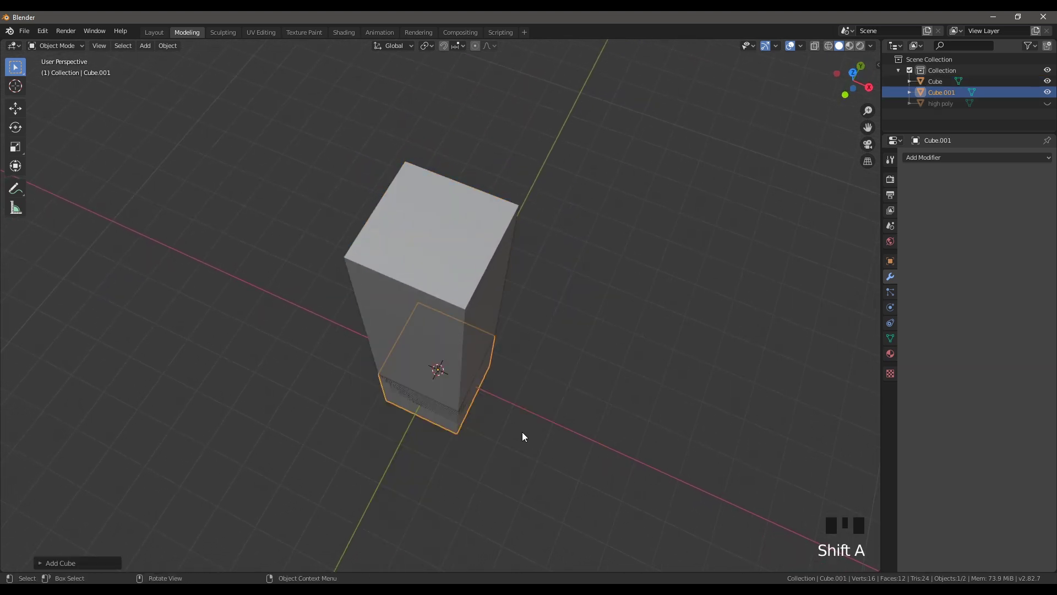
pyautogui.press('s')
pyautogui.click(479, 386)
pyautogui.press('g')
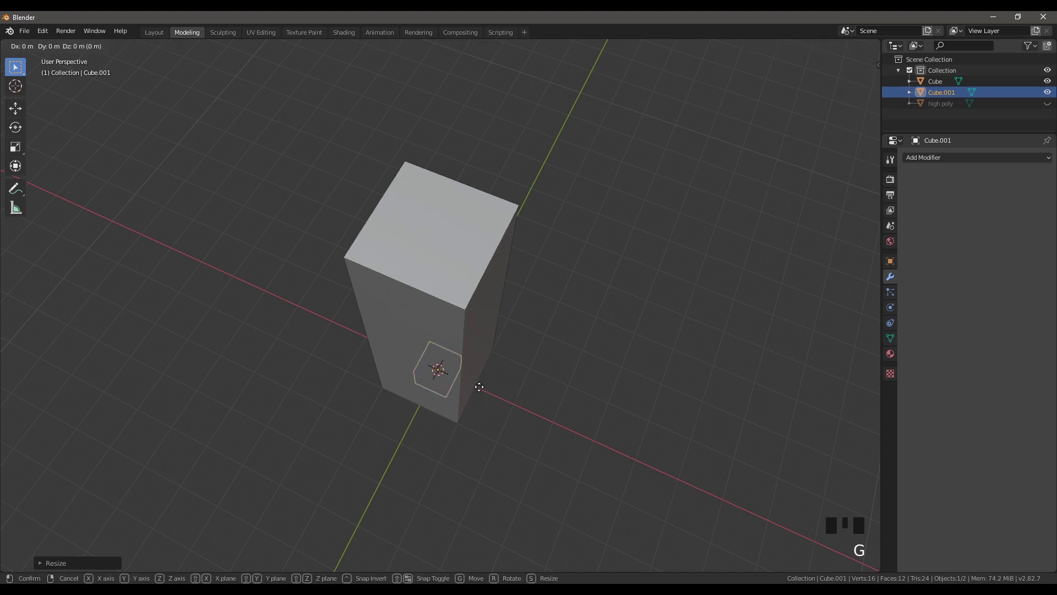
pyautogui.click(527, 408)
pyautogui.press('g')
pyautogui.press('z')
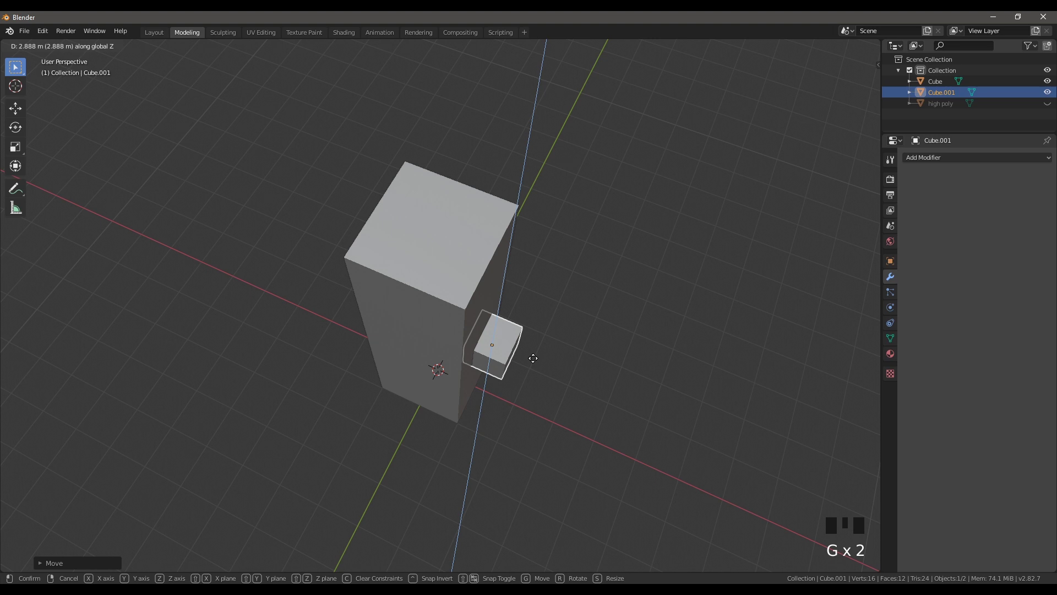
pyautogui.click(533, 358)
pyautogui.moveTo(534, 359); pyautogui.dragTo(534, 318, button='middle')
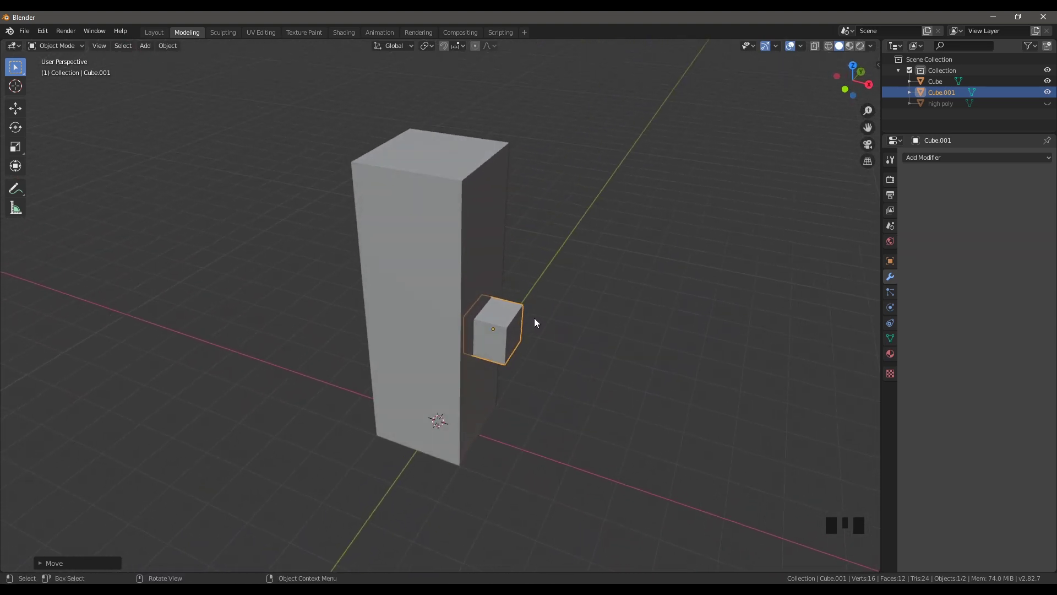
pyautogui.press('g')
pyautogui.press('z')
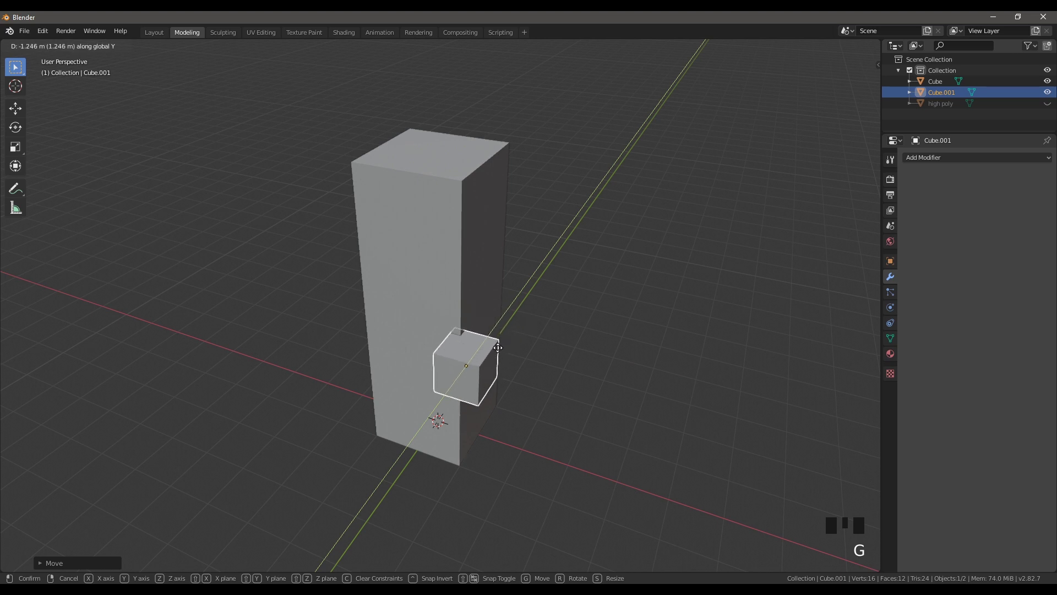
pyautogui.click(500, 346)
pyautogui.moveTo(499, 346); pyautogui.dragTo(527, 327, button='middle')
# Shrink the small cube further and stretch it 3.73 along Z.
pyautogui.press('s')
pyautogui.click(517, 328)
pyautogui.press('s')
pyautogui.press('z')
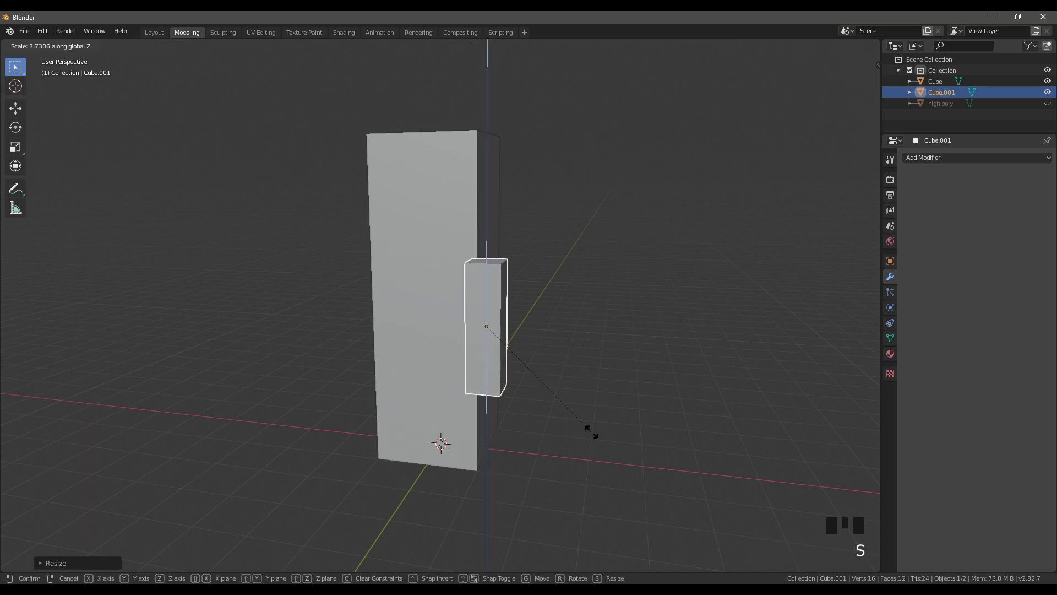
pyautogui.click(622, 447)
pyautogui.moveTo(622, 447); pyautogui.dragTo(468, 394, button='middle')
# Slide the slim box horizontally into the pillar's side and set its height.
pyautogui.press('g')
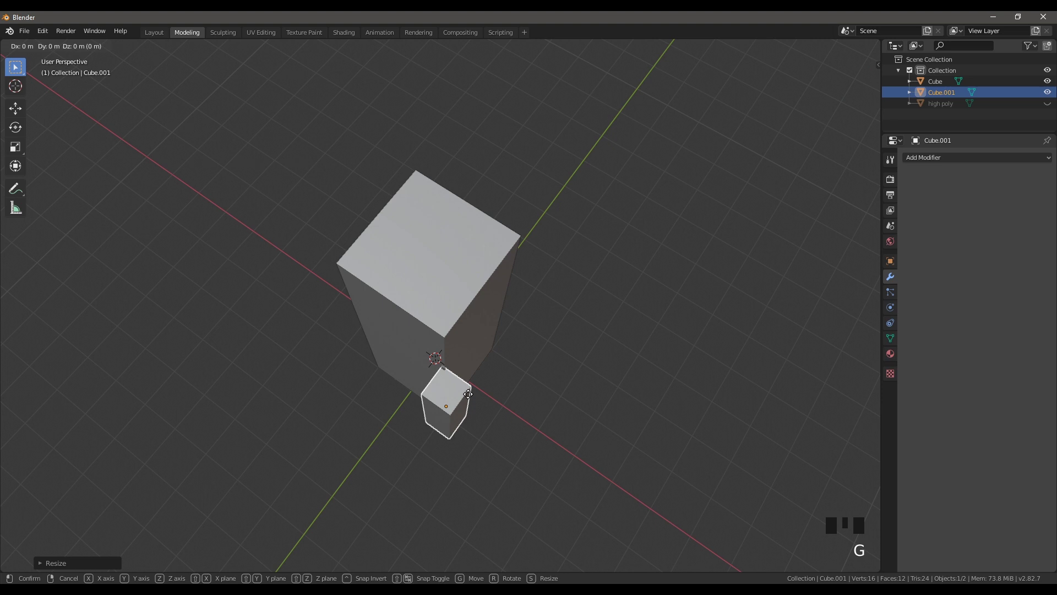
pyautogui.hotkey('shift', 'z')
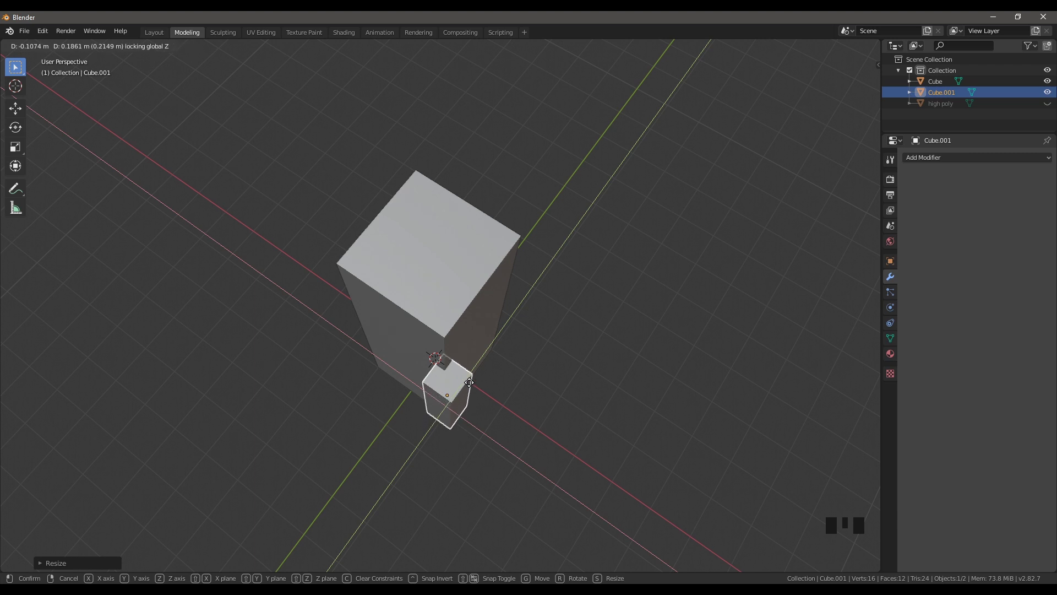
pyautogui.click(467, 376)
pyautogui.moveTo(467, 376); pyautogui.dragTo(513, 309, button='middle')
pyautogui.press('g')
pyautogui.press('z')
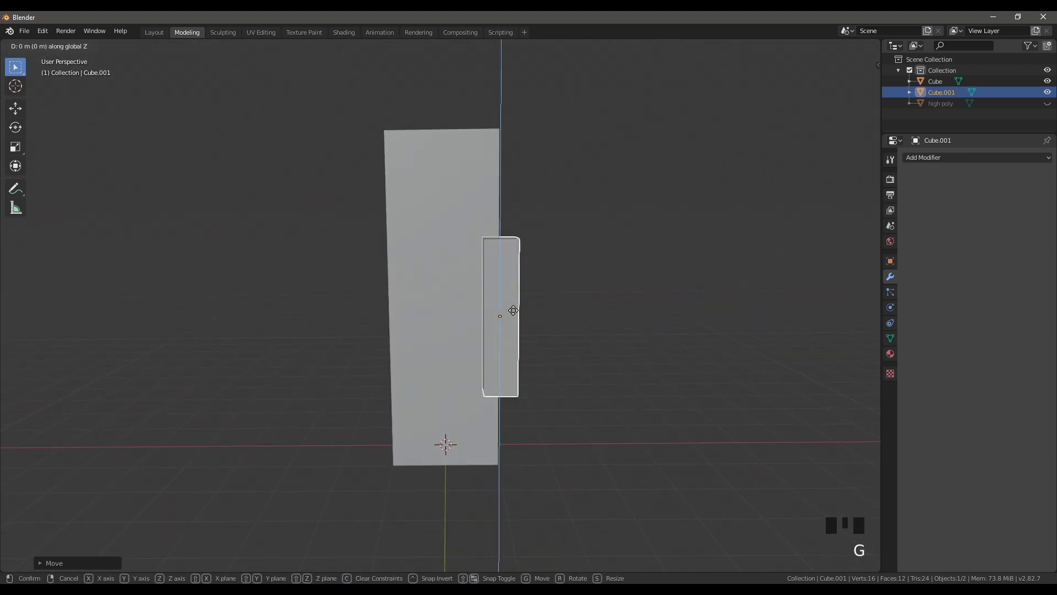
pyautogui.click(517, 297)
pyautogui.moveTo(605, 308); pyautogui.dragTo(632, 275, button='middle')
pyautogui.click(564, 311)
pyautogui.hotkey('ctrl', 'z')
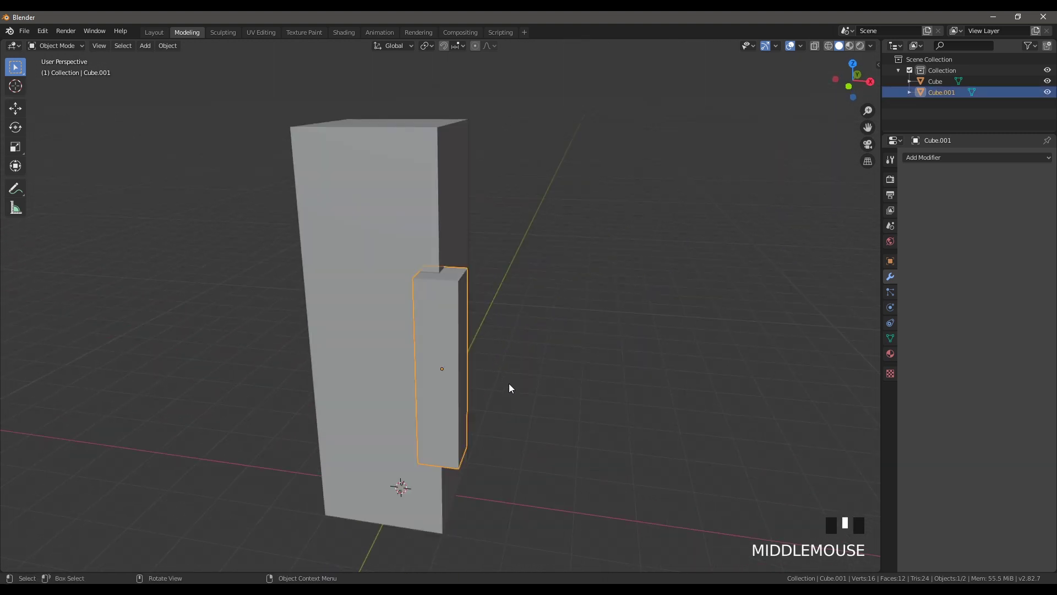
# Subdivide Cube.001's faces in Edit Mode.
pyautogui.moveTo(509, 384); pyautogui.dragTo(459, 380, button='middle')
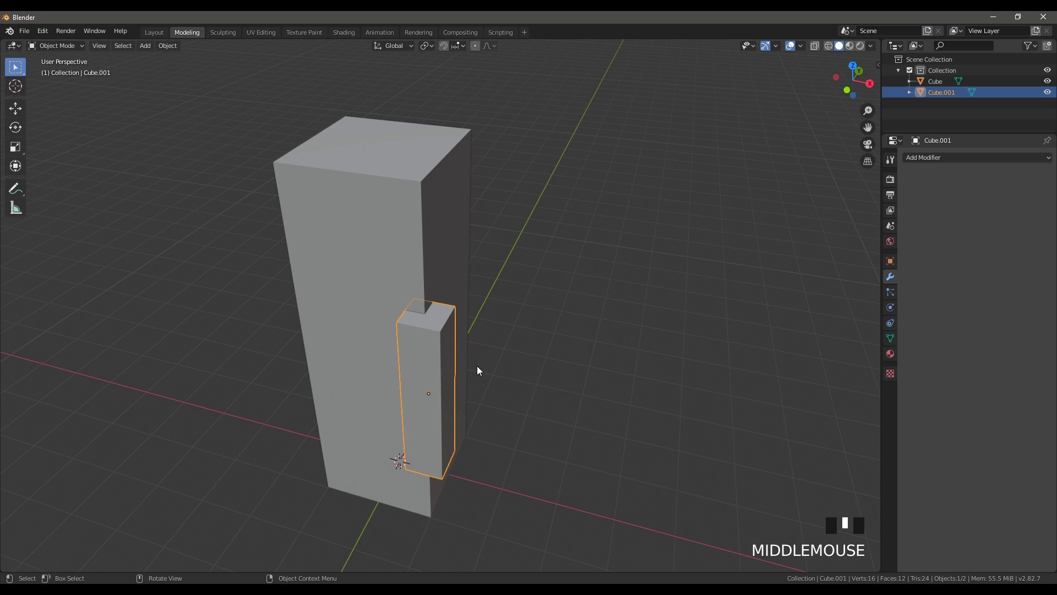
pyautogui.press('Tab')
pyautogui.keyDown('shift'); pyautogui.moveTo(428, 370); pyautogui.dragTo(472, 368, button='middle'); pyautogui.keyUp('shift')
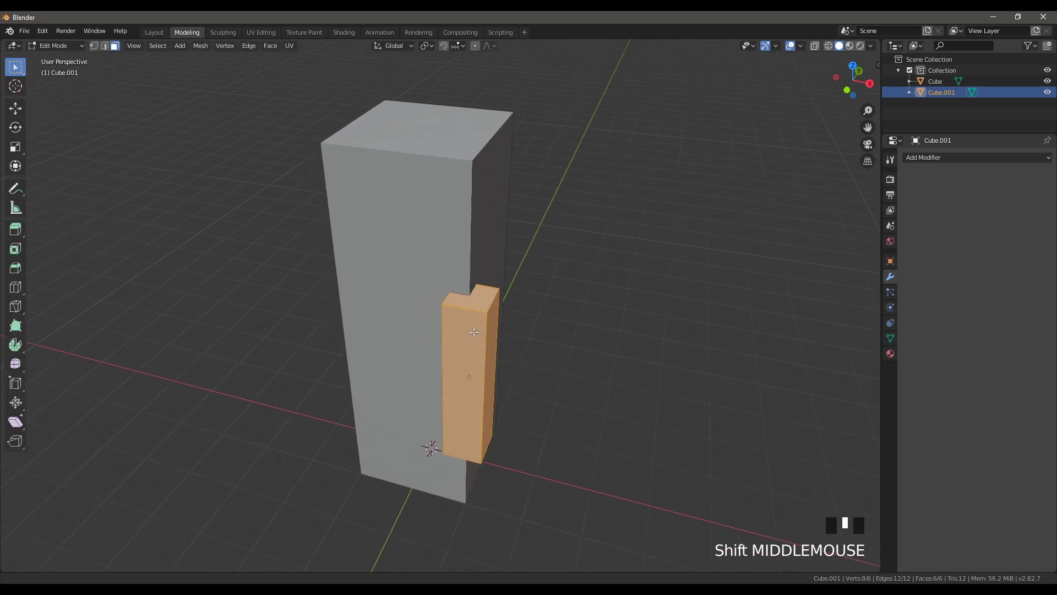
pyautogui.rightClick(488, 319)
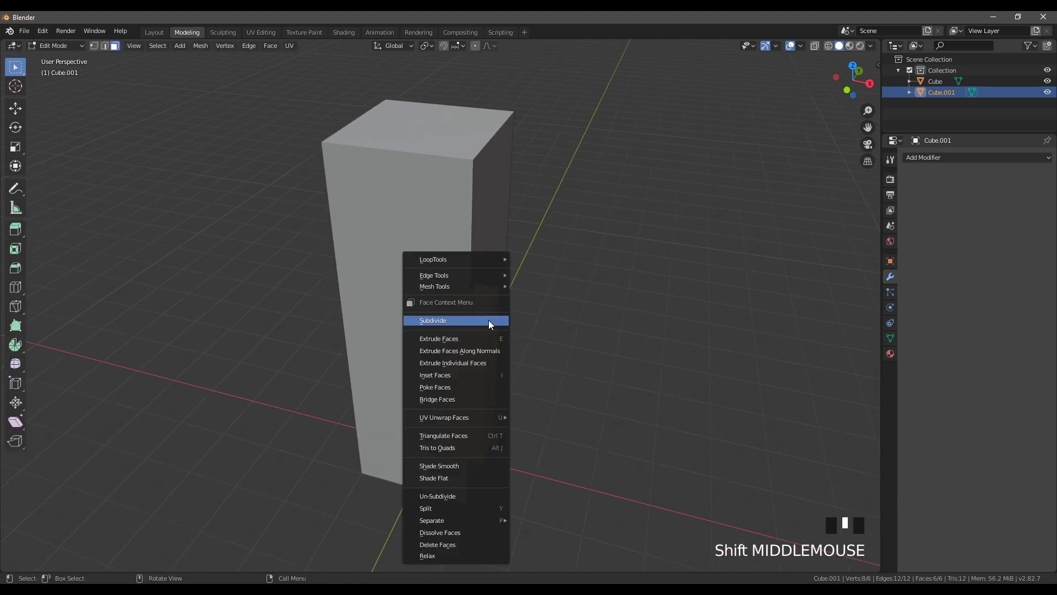
pyautogui.click(455, 321)
pyautogui.scroll(2, 480, 331)
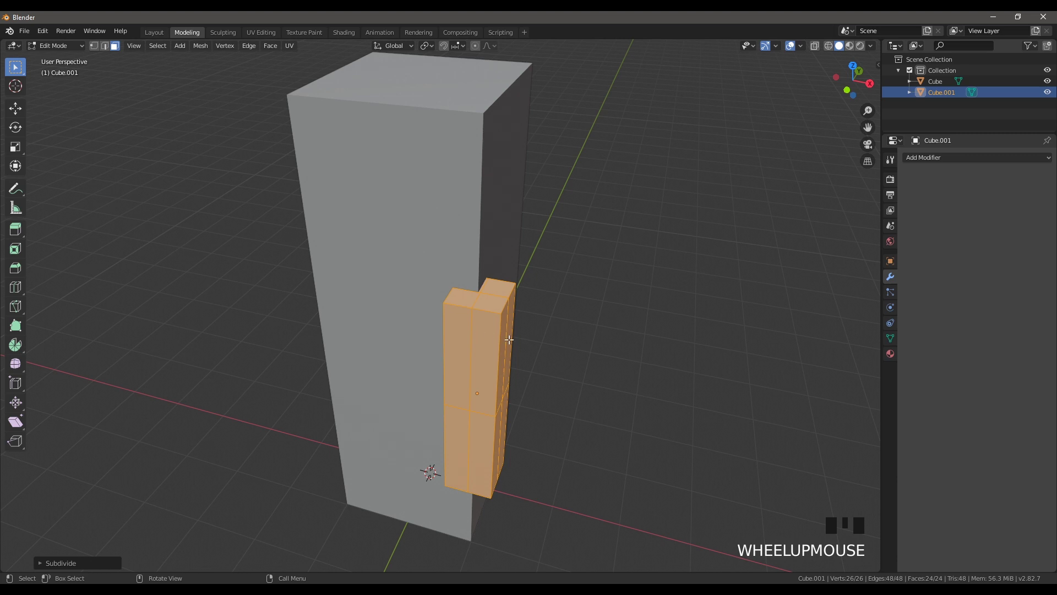
pyautogui.moveTo(508, 341); pyautogui.dragTo(783, 338, button='middle')
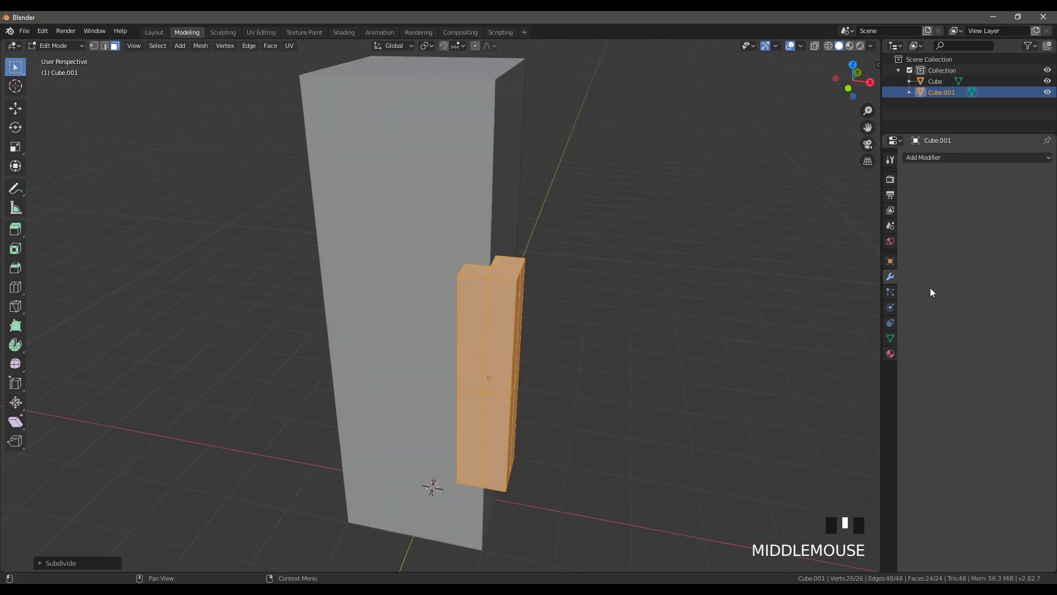
# Add a Subdivision Surface modifier with viewport level 2.
pyautogui.click(950, 158)
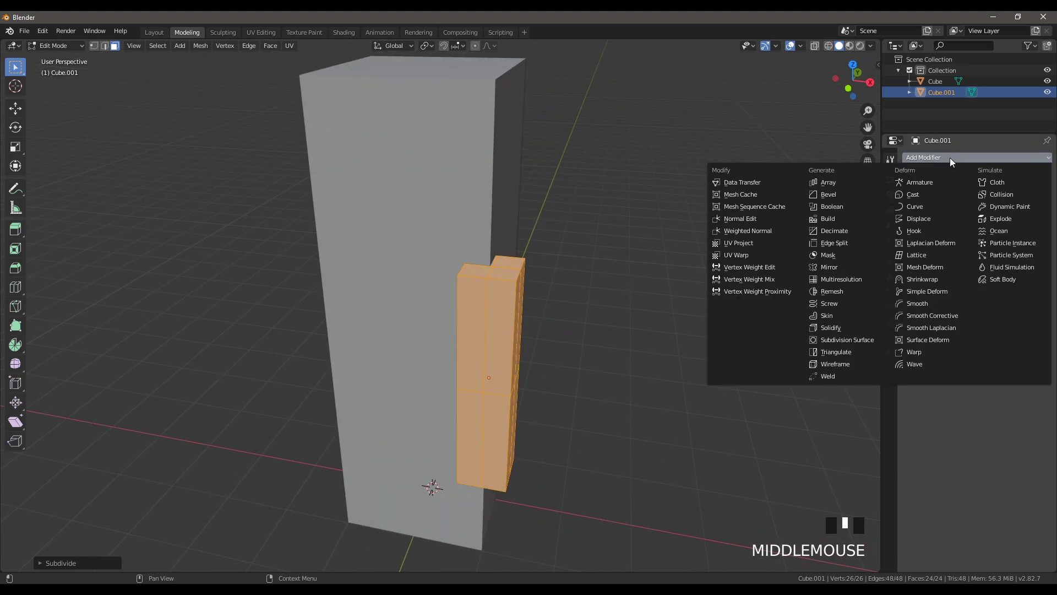
pyautogui.click(847, 340)
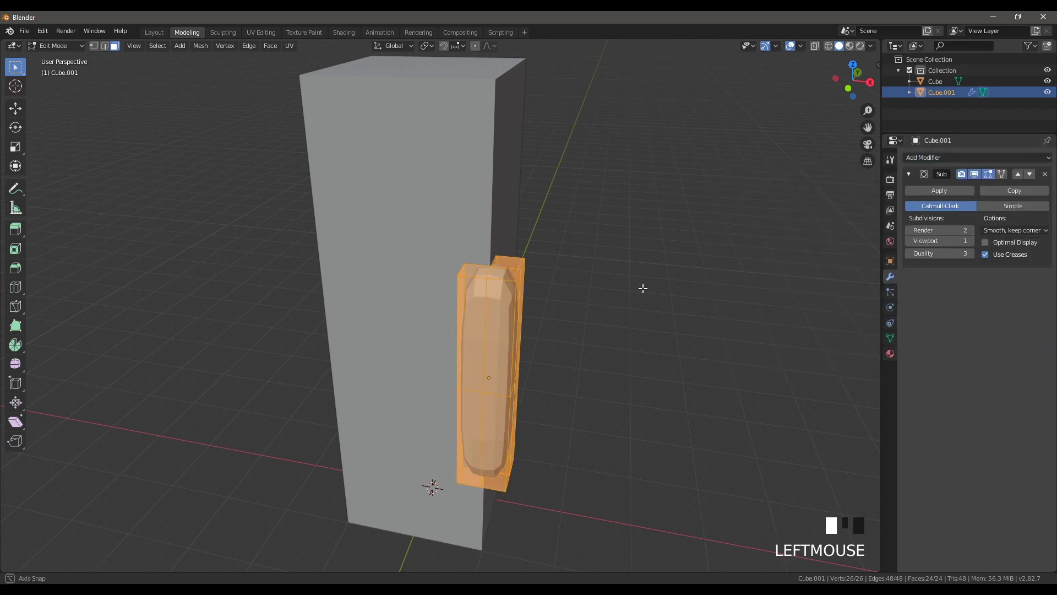
pyautogui.moveTo(643, 288); pyautogui.dragTo(644, 309, button='middle')
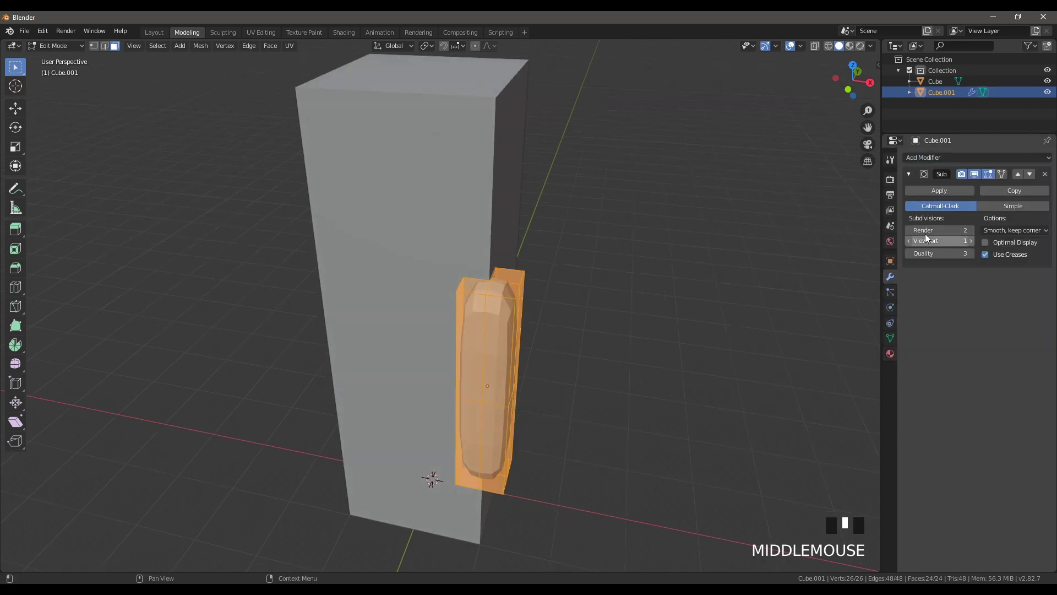
pyautogui.click(971, 240)
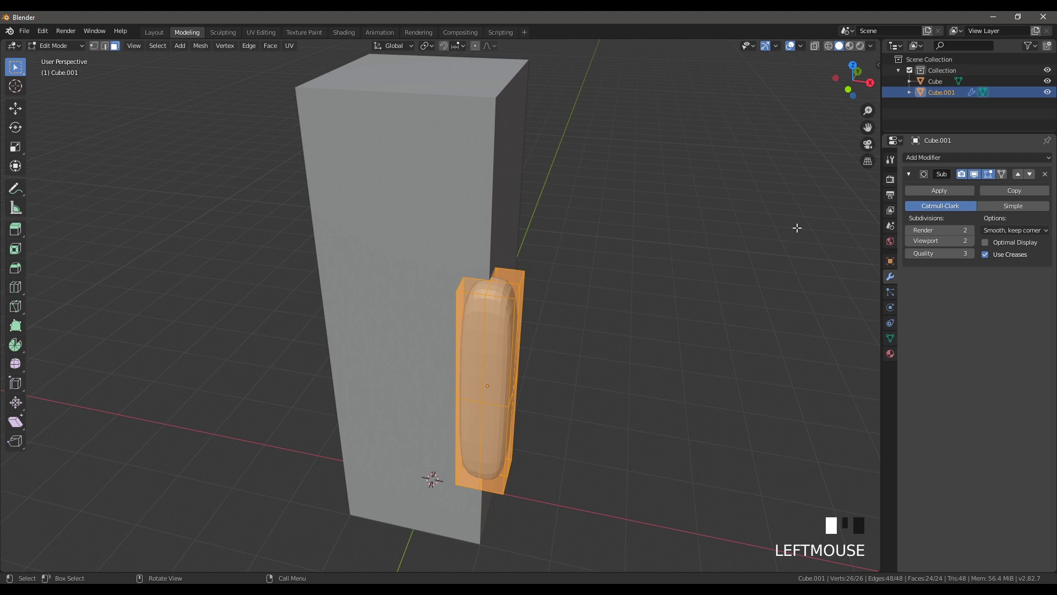
# Apply Cube.001's Subdivision Surface modifier from Object Mode.
pyautogui.click(948, 191)
pyautogui.press('Tab')
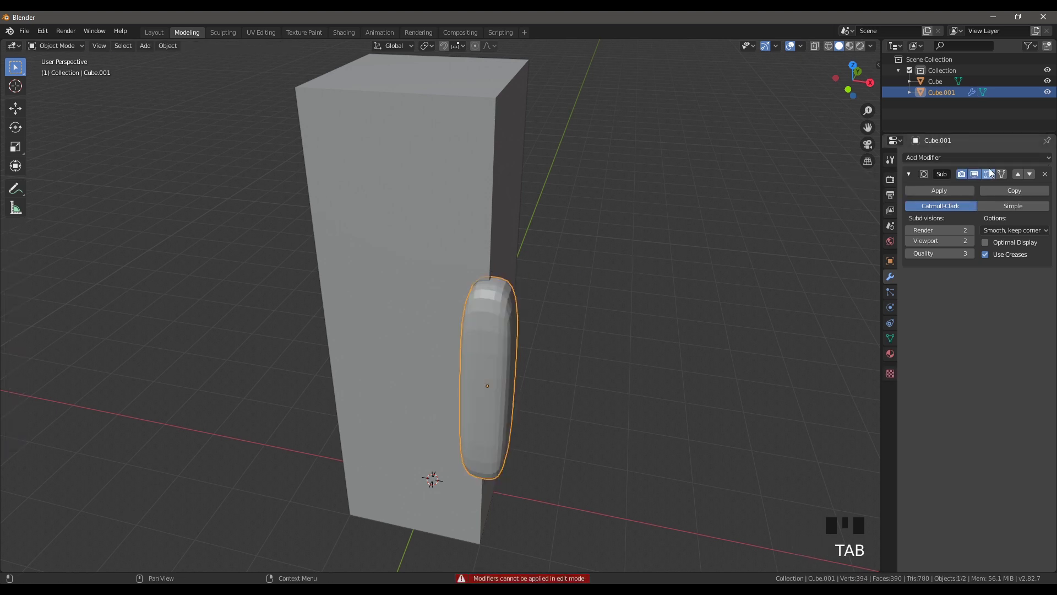
pyautogui.click(962, 193)
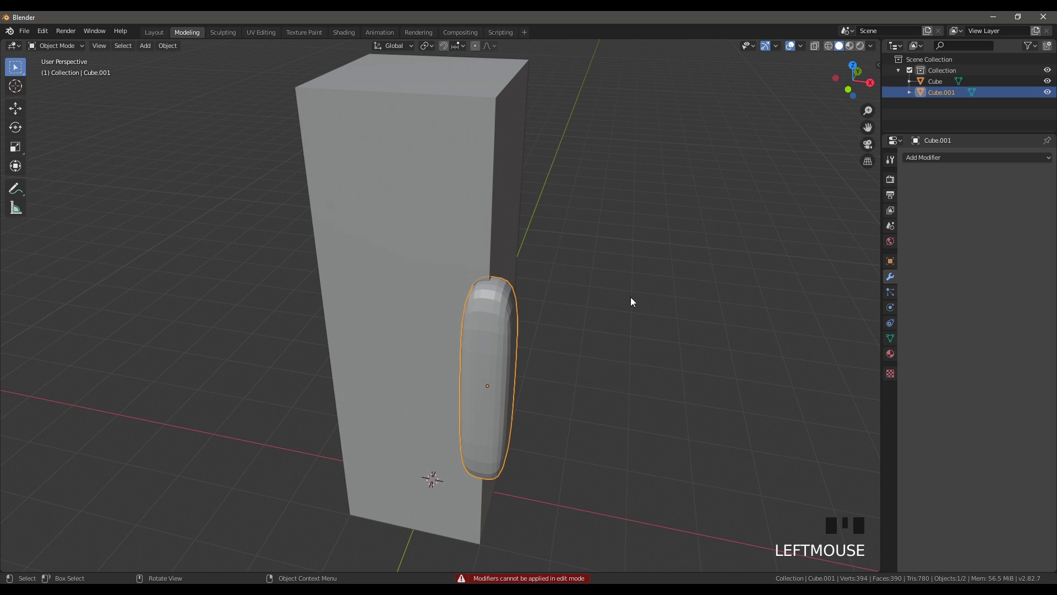
pyautogui.moveTo(632, 302); pyautogui.dragTo(629, 303, button='middle')
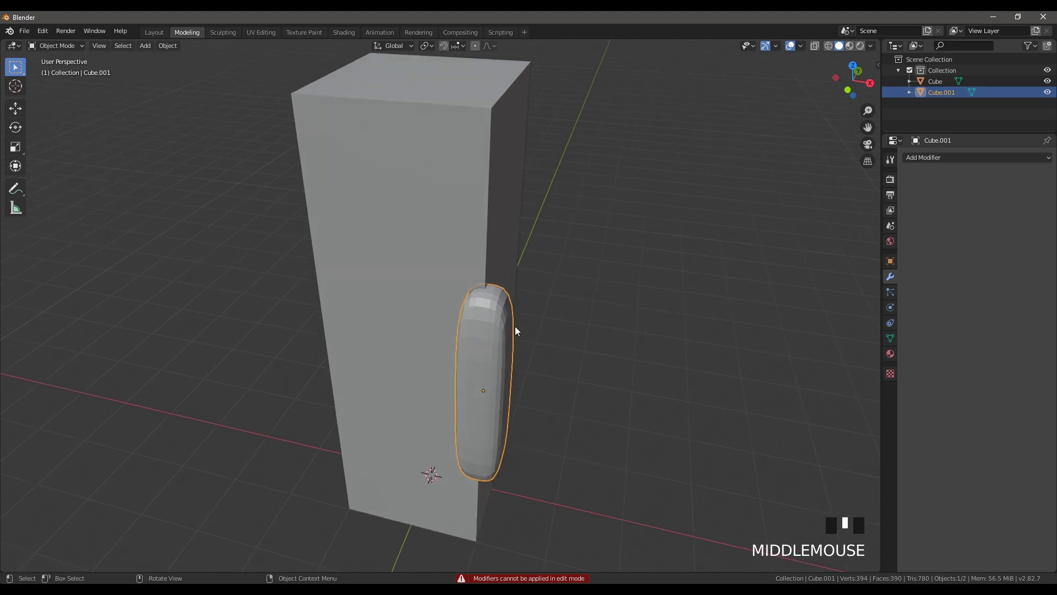
# Set Cube.001 to Shade Smooth.
pyautogui.rightClick(490, 333)
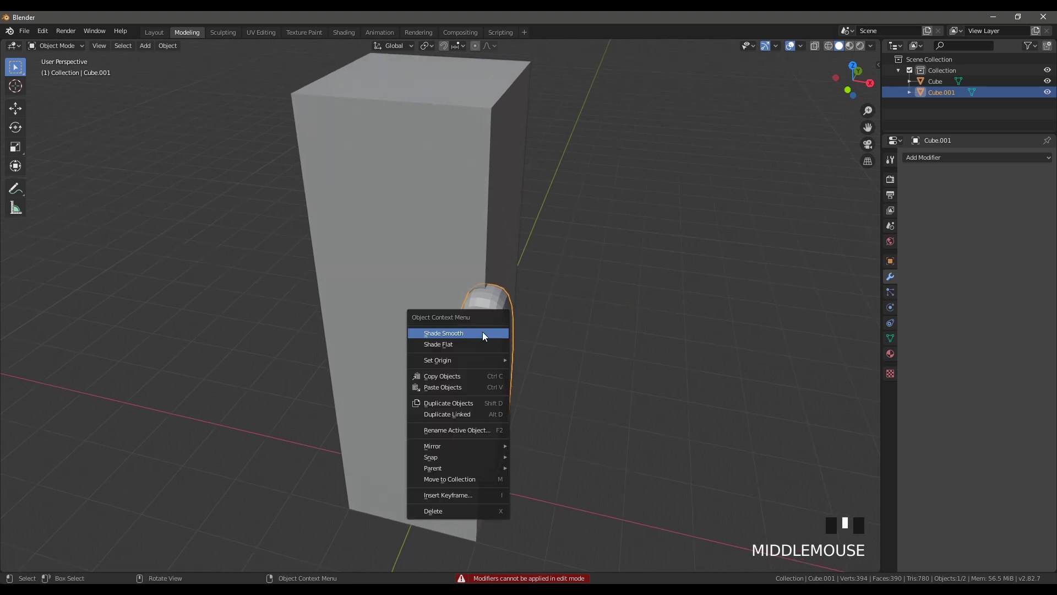
pyautogui.click(482, 335)
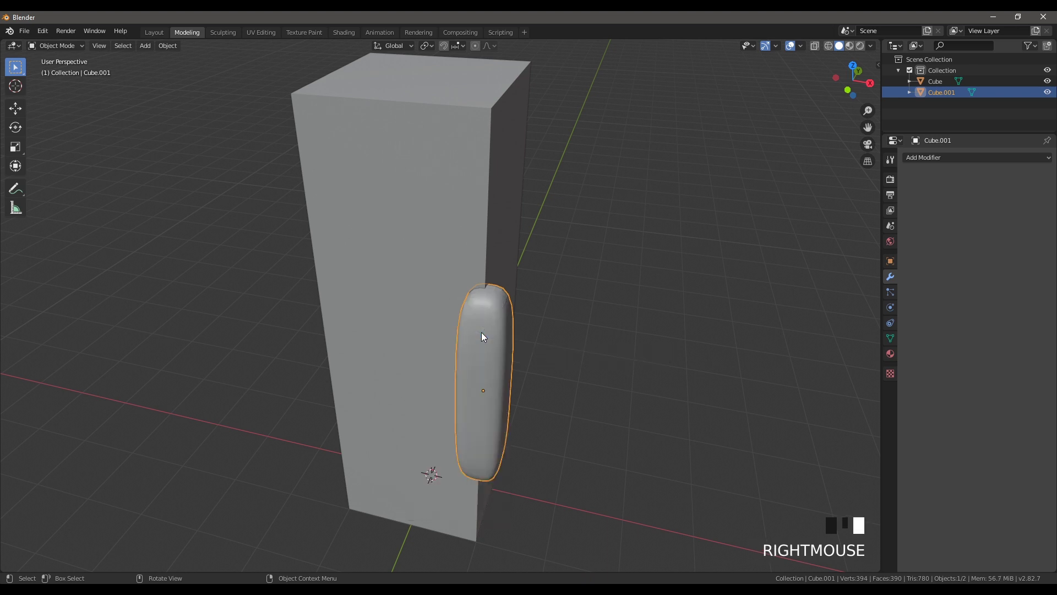
pyautogui.moveTo(740, 261); pyautogui.dragTo(473, 289, button='middle')
pyautogui.moveTo(337, 462); pyautogui.dragTo(523, 286, button='middle')
pyautogui.scroll(1, 521, 286)
pyautogui.scroll(-1, 523, 287)
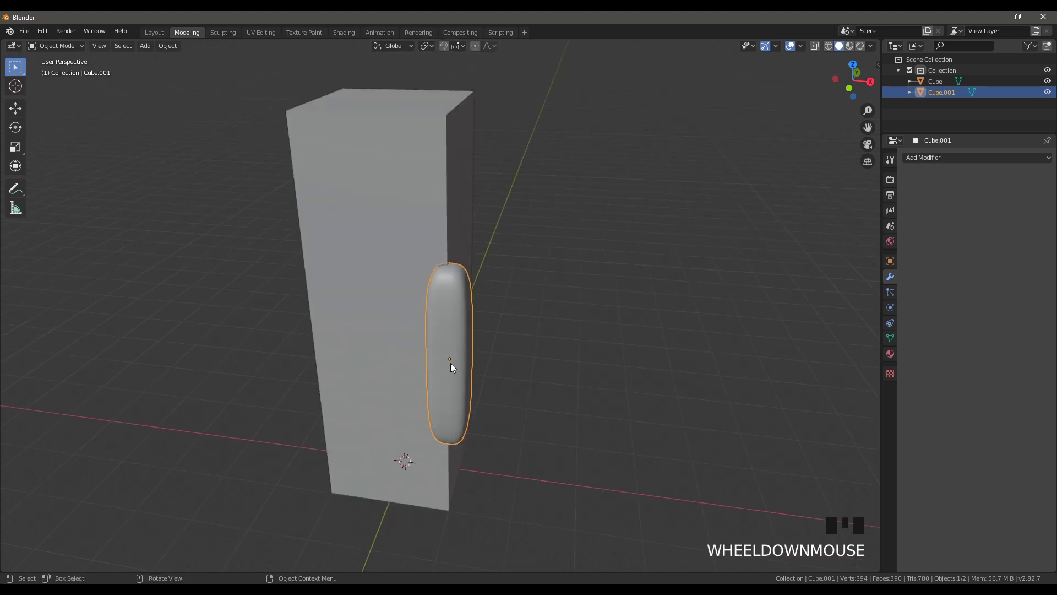
# Add a Displace modifier to Cube.001 with a new texture, Texture.001.
pyautogui.click(943, 160)
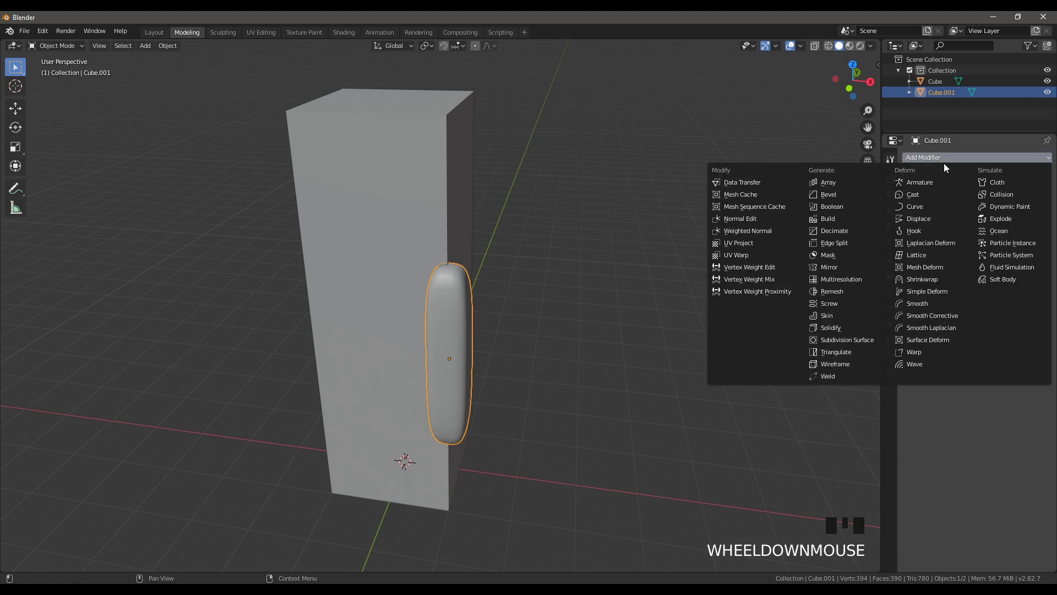
pyautogui.click(933, 218)
pyautogui.moveTo(549, 295)
pyautogui.mouseDown(button='middle')
pyautogui.moveTo(590, 288)
pyautogui.moveTo(465, 300)
pyautogui.moveTo(455, 314)
pyautogui.moveTo(470, 344)
pyautogui.moveTo(554, 307)
pyautogui.mouseUp(button='middle')
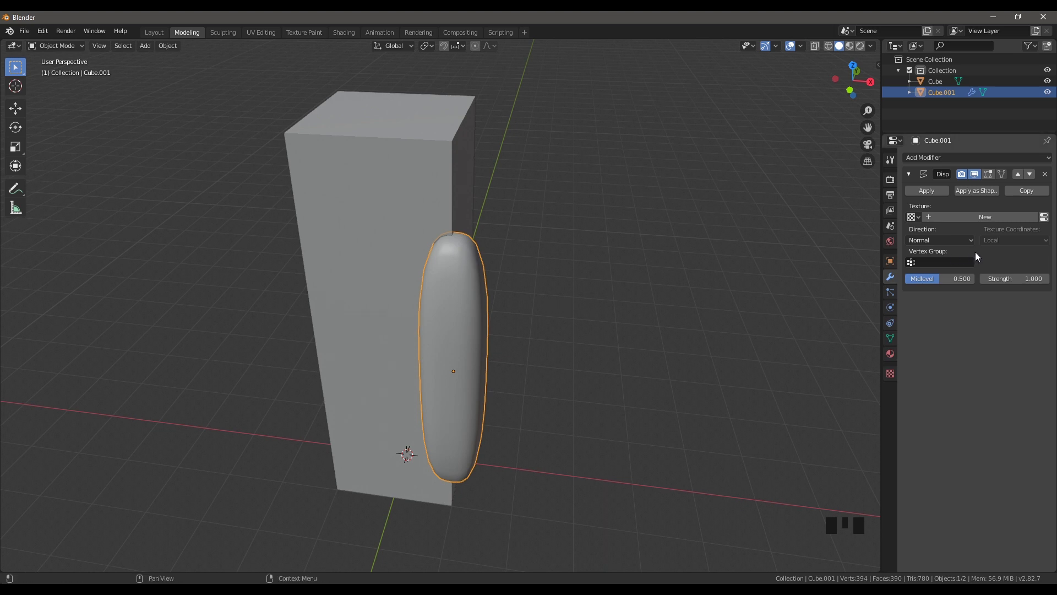
pyautogui.click(982, 217)
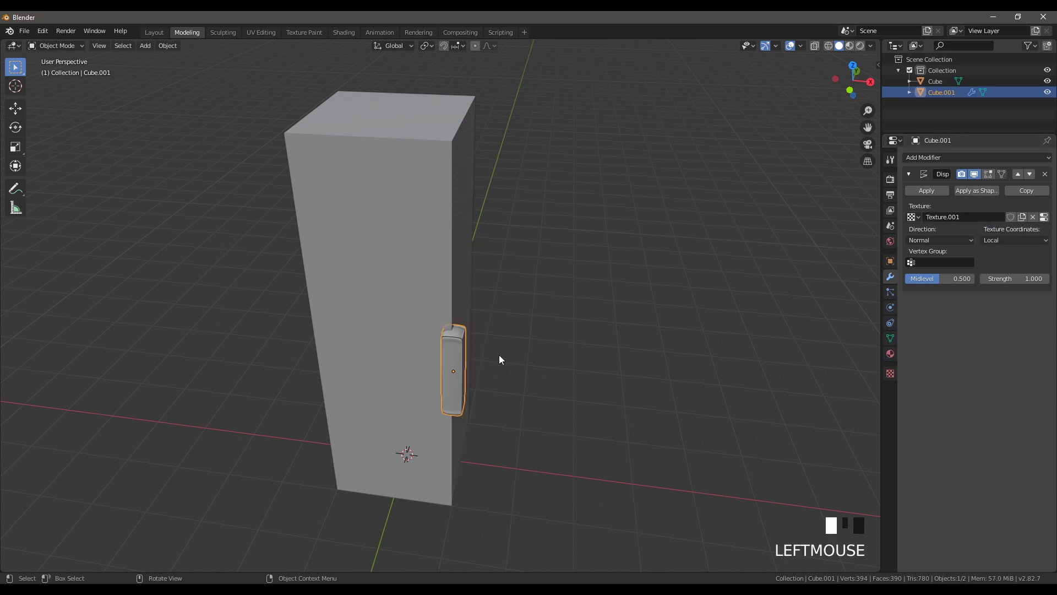
pyautogui.scroll(3, 472, 371)
pyautogui.moveTo(491, 391); pyautogui.dragTo(432, 330, button='middle')
# Show Texture.001's settings in the Texture properties.
pyautogui.scroll(-2, 380, 327)
pyautogui.scroll(-2, 518, 330)
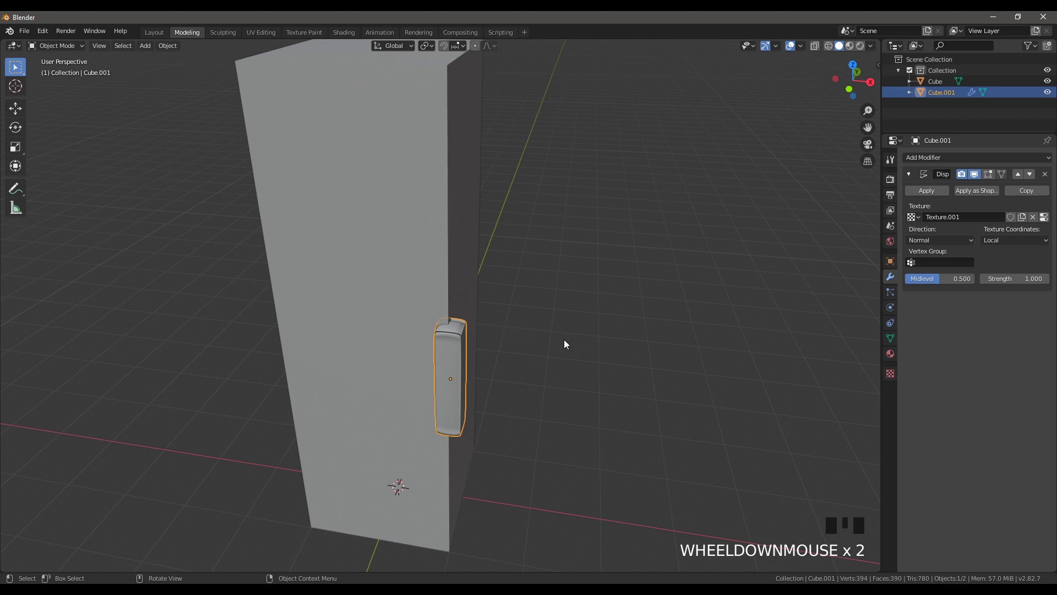
pyautogui.moveTo(553, 349); pyautogui.dragTo(493, 364, button='middle')
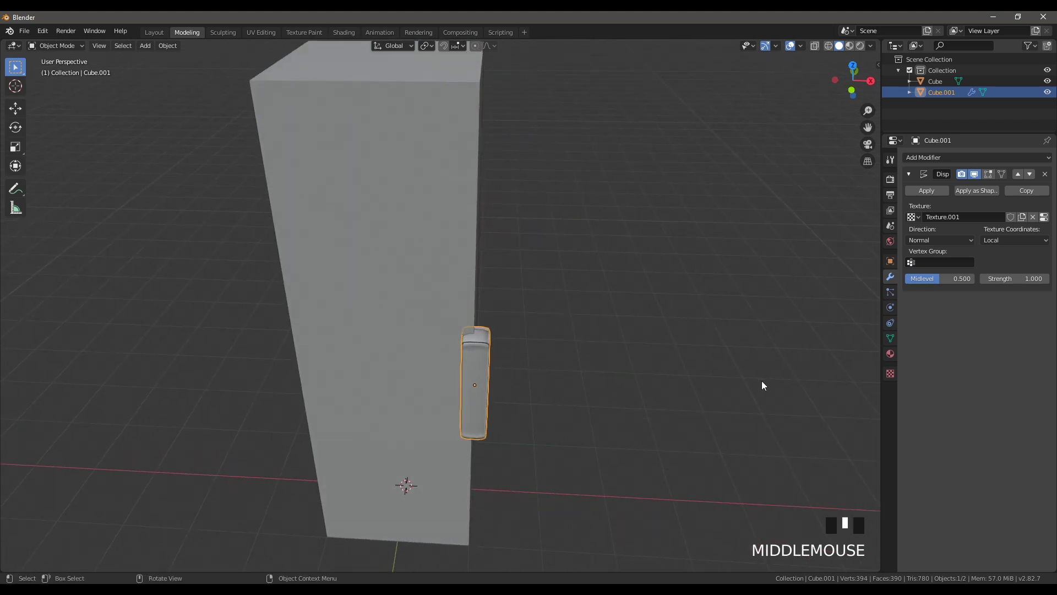
pyautogui.scroll(-2, 792, 329)
pyautogui.scroll(3, 589, 359)
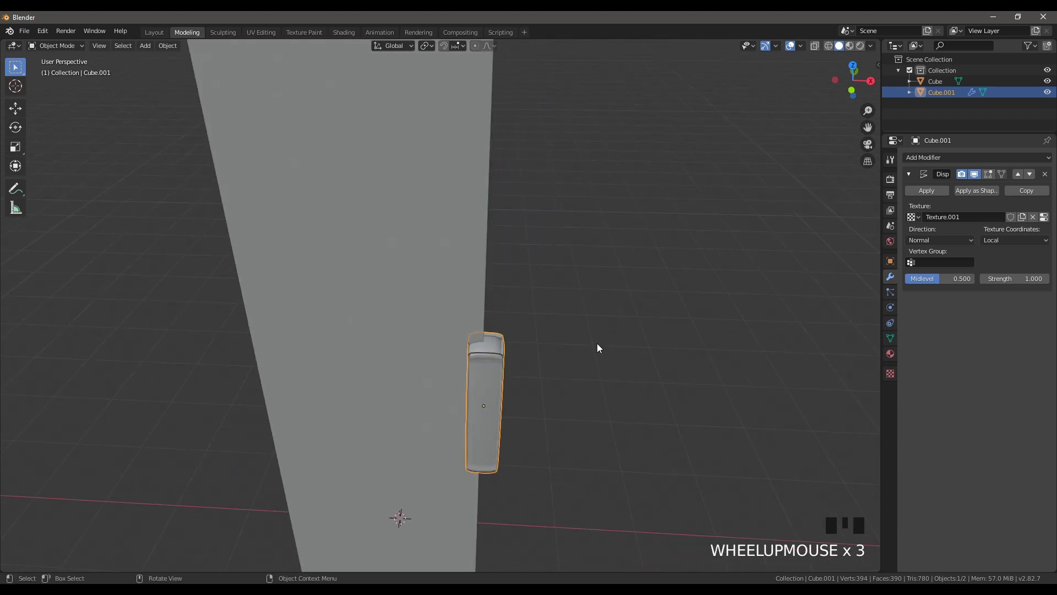
pyautogui.scroll(-2, 583, 357)
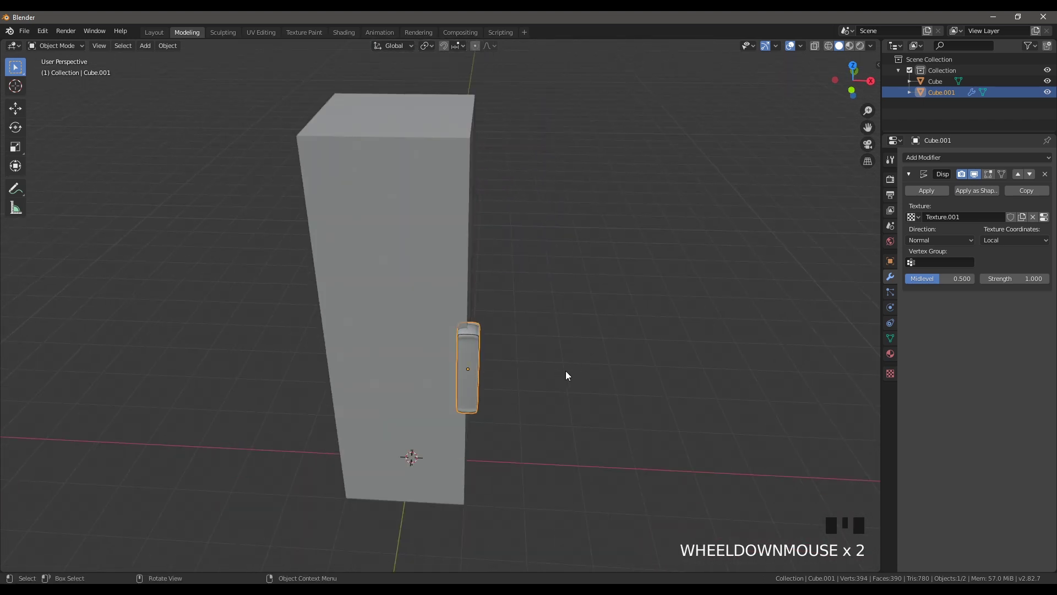
pyautogui.click(1046, 218)
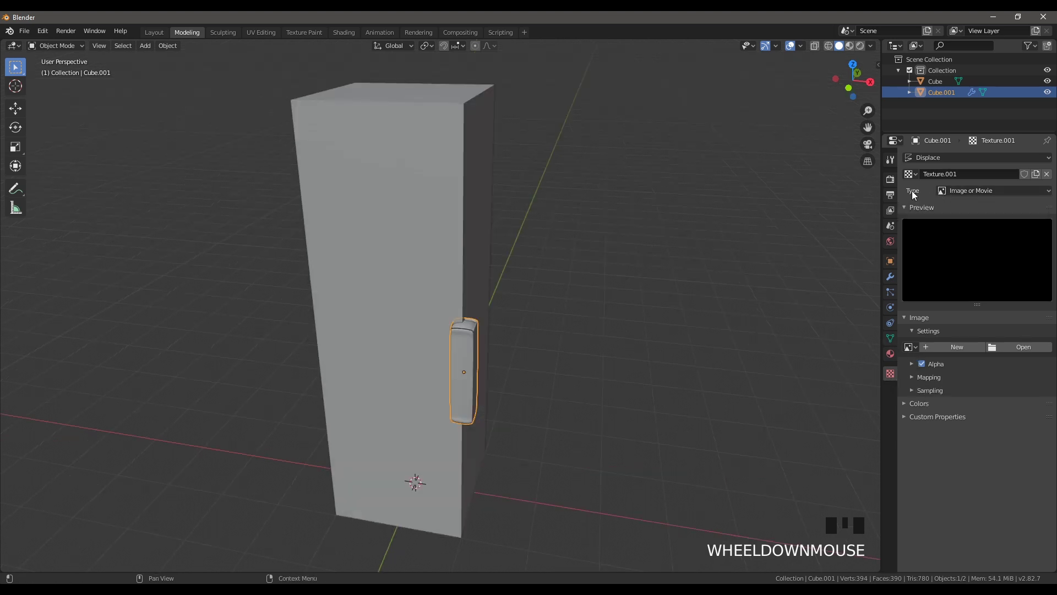
# Change Texture.001's type to Musgrave and enlarge the noise size.
pyautogui.click(959, 191)
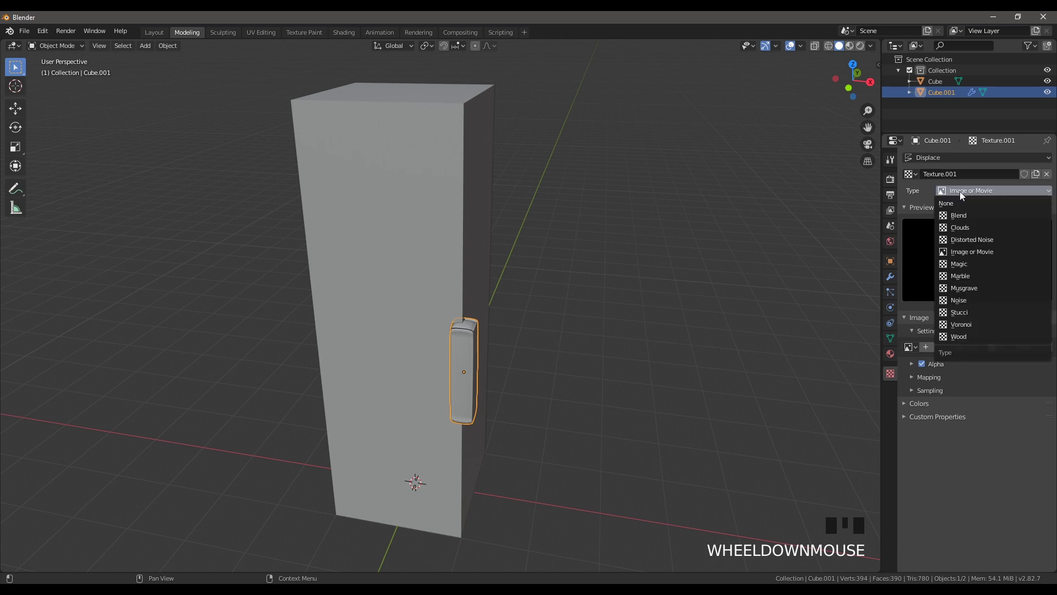
pyautogui.click(980, 288)
pyautogui.moveTo(516, 341); pyautogui.dragTo(734, 335, button='middle')
pyautogui.scroll(2, 568, 325)
pyautogui.moveTo(1007, 366)
pyautogui.mouseDown()
pyautogui.moveTo(1024, 366)
pyautogui.moveTo(1006, 367)
pyautogui.mouseUp()
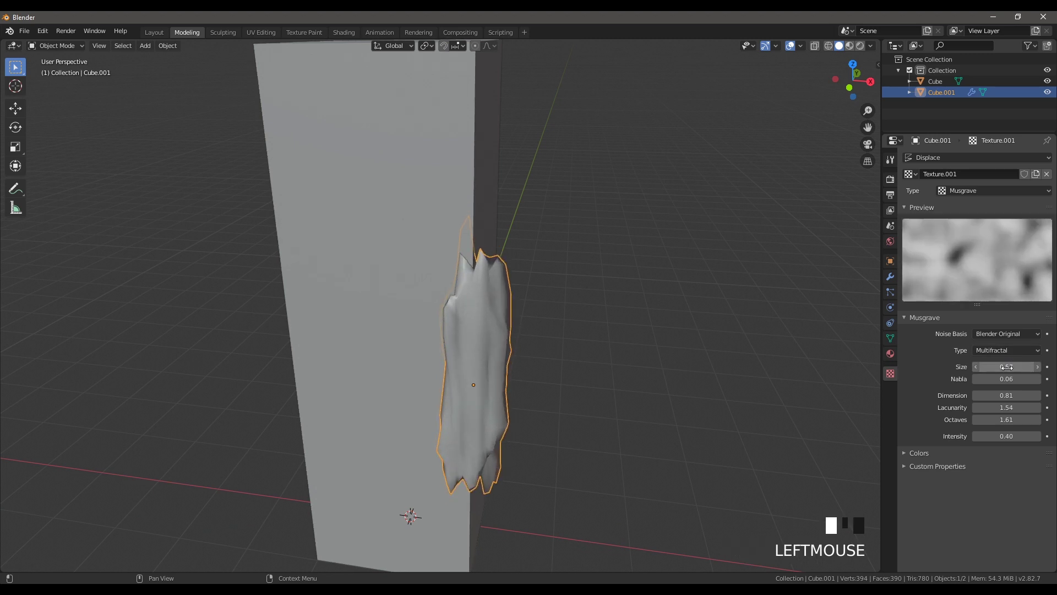
pyautogui.click(996, 332)
# Try Multifractal, fBM and Ridged Multifractal Musgrave types, fine-tuning size and intensity.
pyautogui.click(1005, 350)
pyautogui.click(1005, 349)
pyautogui.click(1005, 349)
pyautogui.click(977, 398)
pyautogui.moveTo(991, 366); pyautogui.dragTo(1003, 449)
pyautogui.click(994, 345)
pyautogui.click(999, 372)
pyautogui.moveTo(997, 461); pyautogui.dragTo(1002, 460)
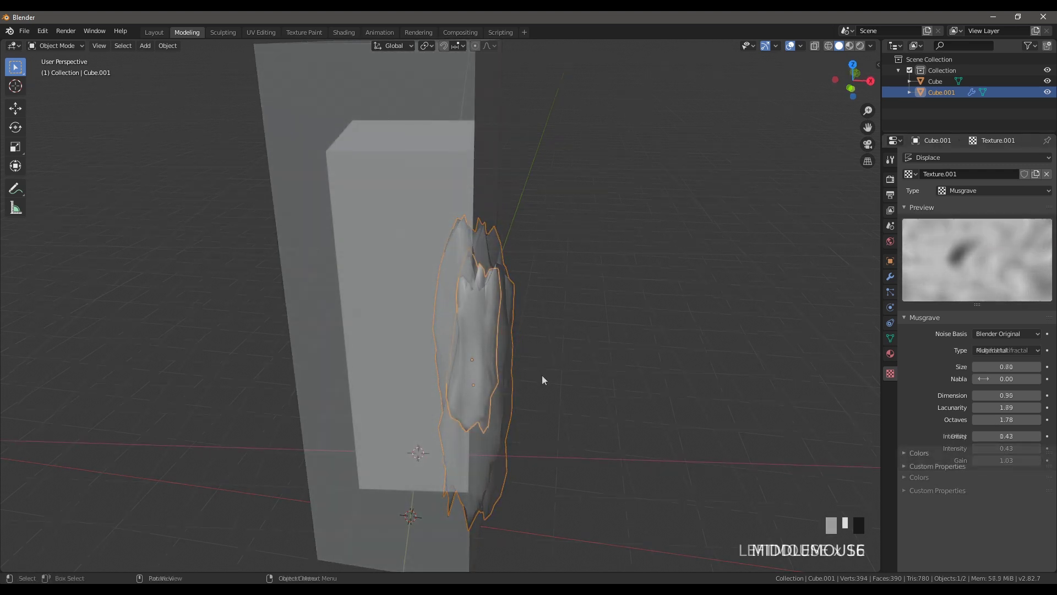
pyautogui.scroll(-1, 449, 328)
pyautogui.scroll(2, 444, 266)
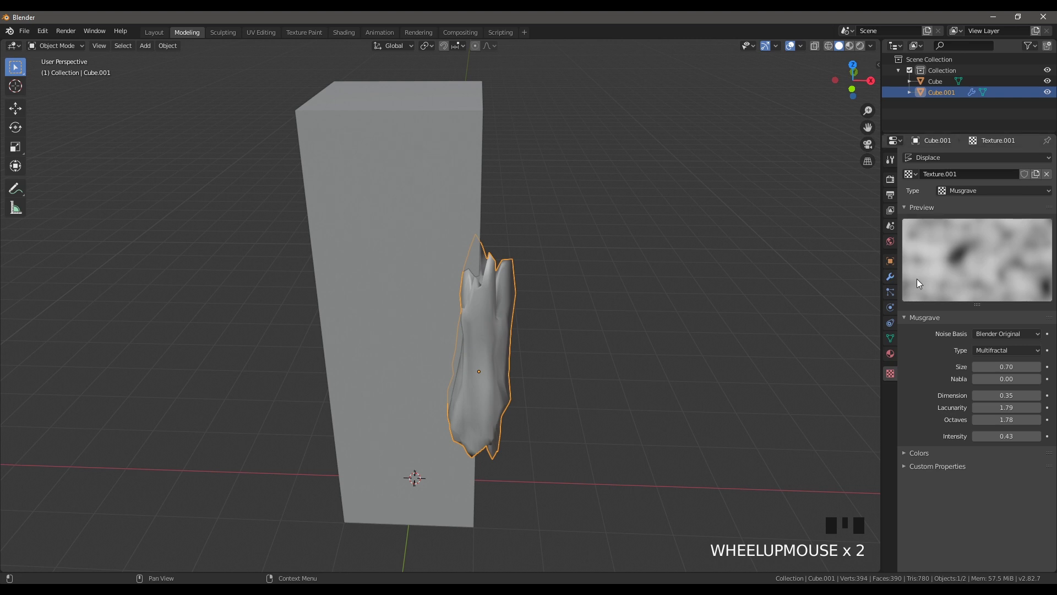
# Select the pillar and add a Boolean Difference modifier with Cube.001 as cutter.
pyautogui.click(891, 276)
pyautogui.click(440, 156)
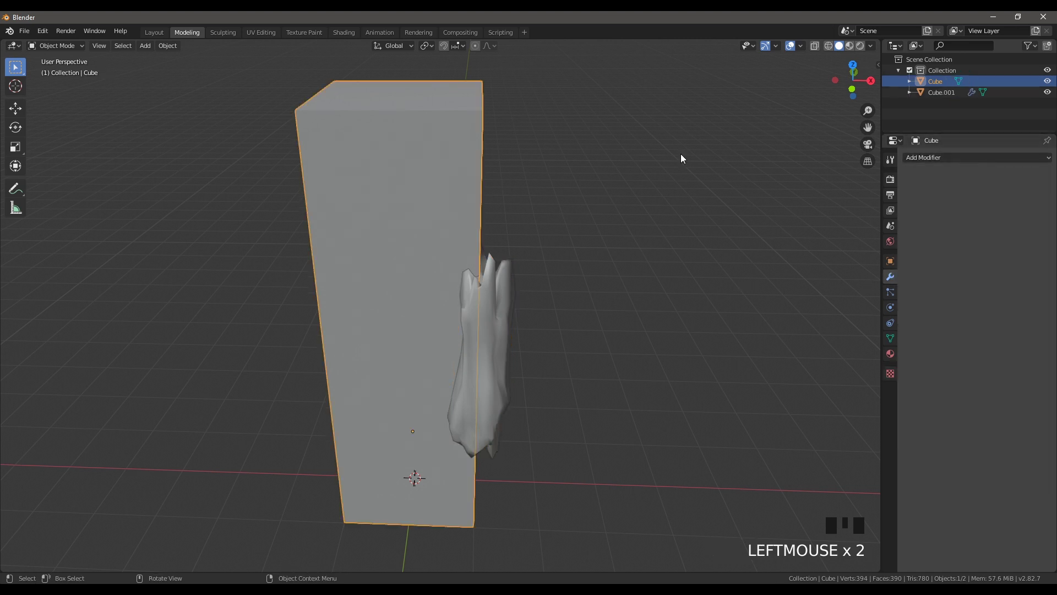
pyautogui.click(964, 157)
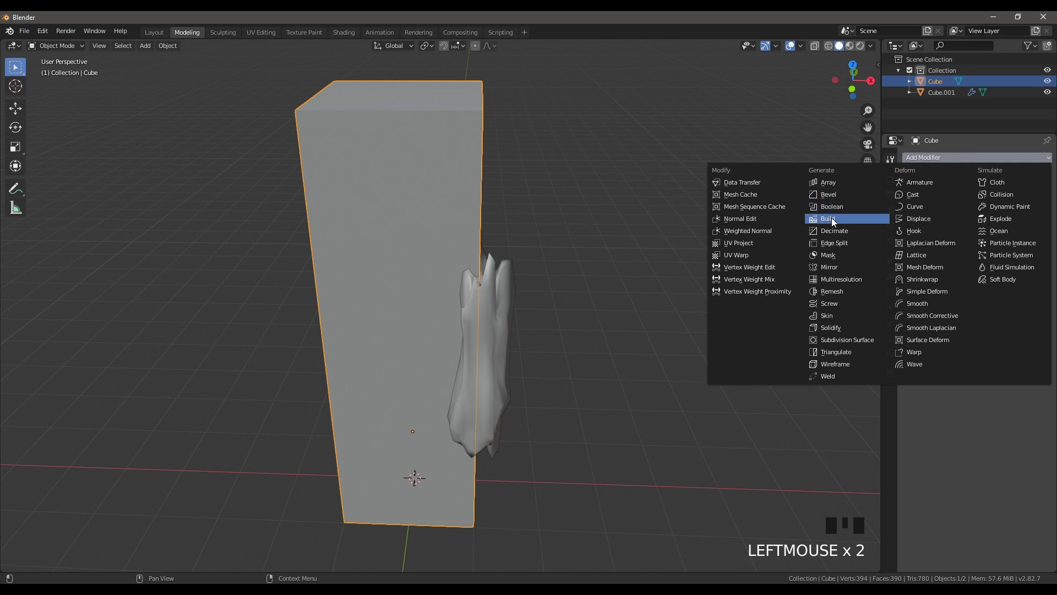
pyautogui.click(843, 209)
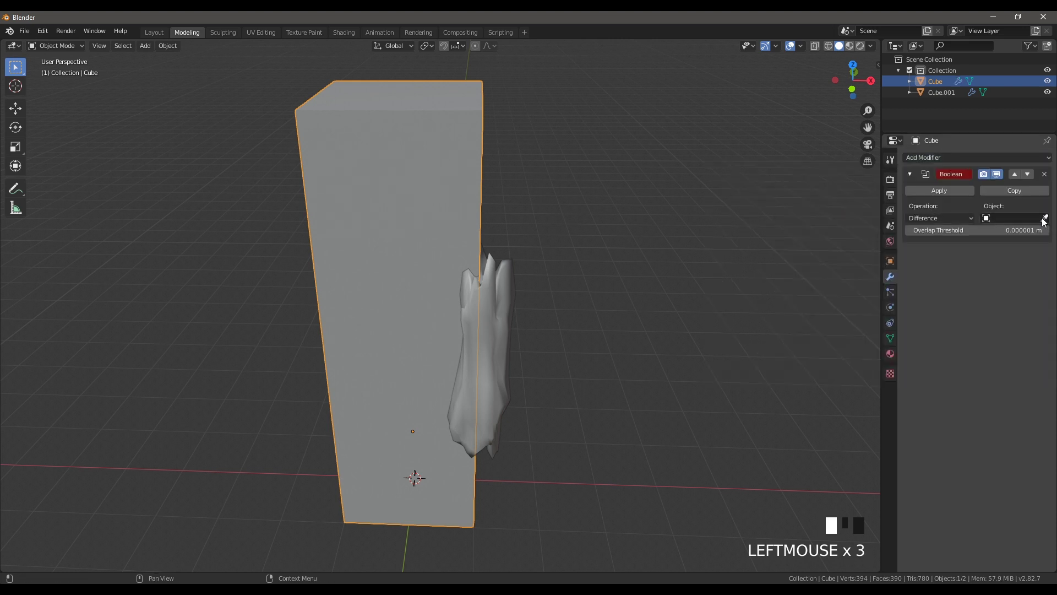
pyautogui.click(501, 330)
pyautogui.moveTo(648, 283); pyautogui.dragTo(588, 284, button='middle')
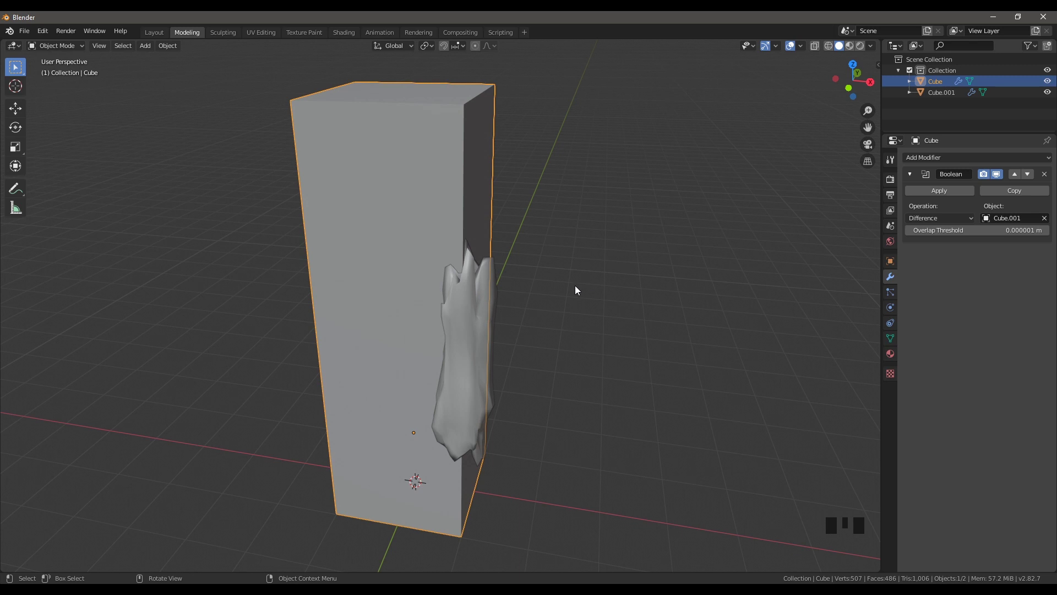
# Set Cube.001's Viewport Display option Display As to Bounds.
pyautogui.click(467, 323)
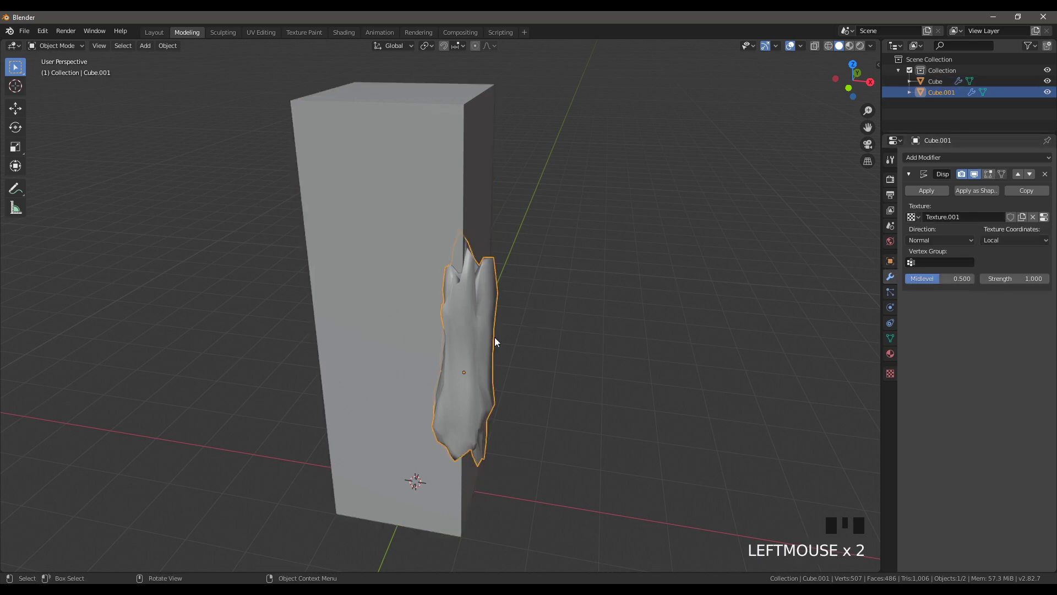
pyautogui.click(892, 262)
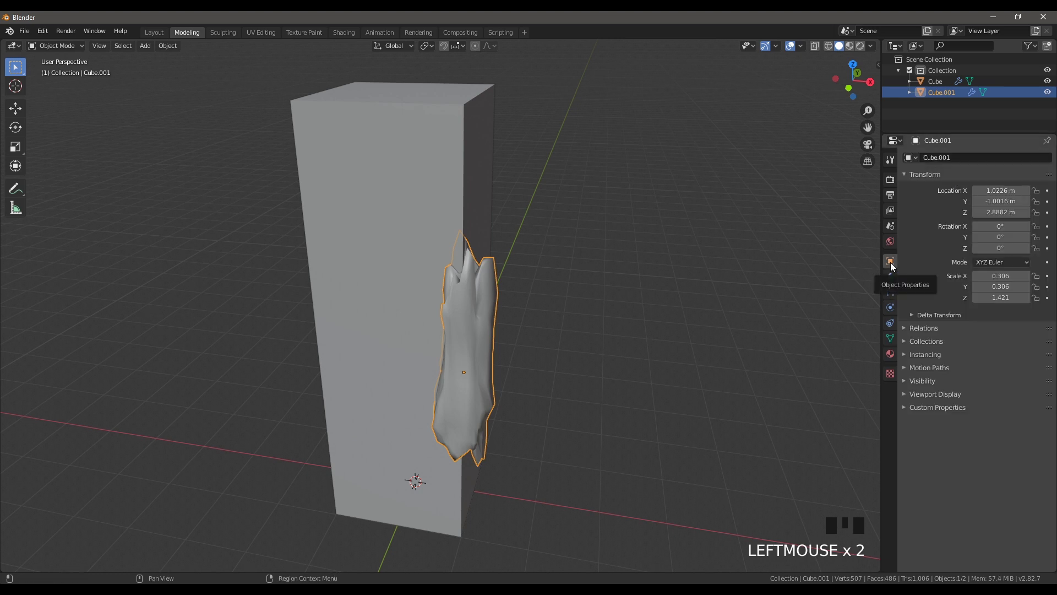
pyautogui.click(905, 394)
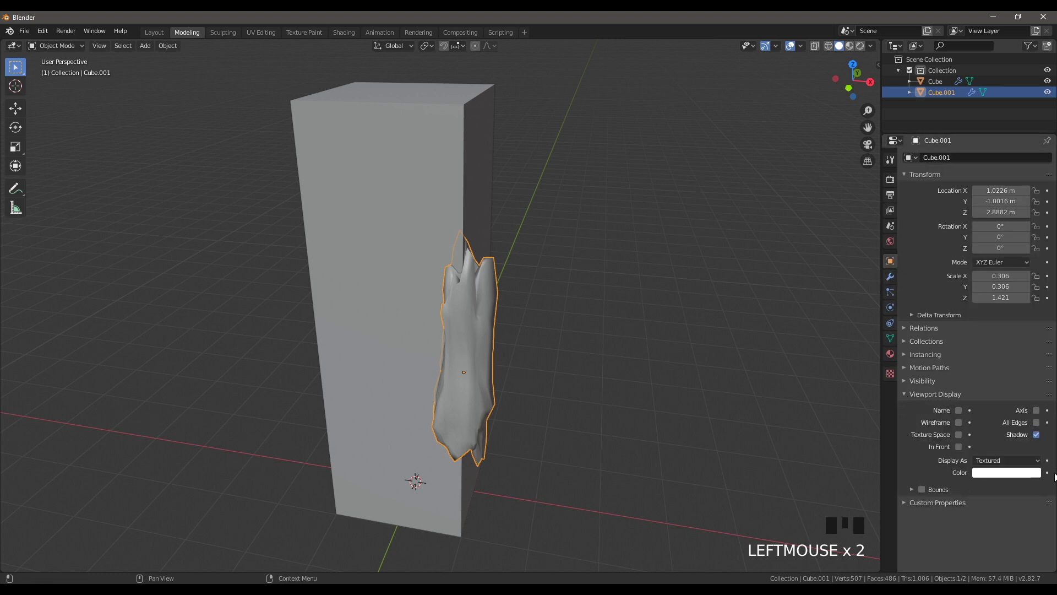
pyautogui.click(1004, 460)
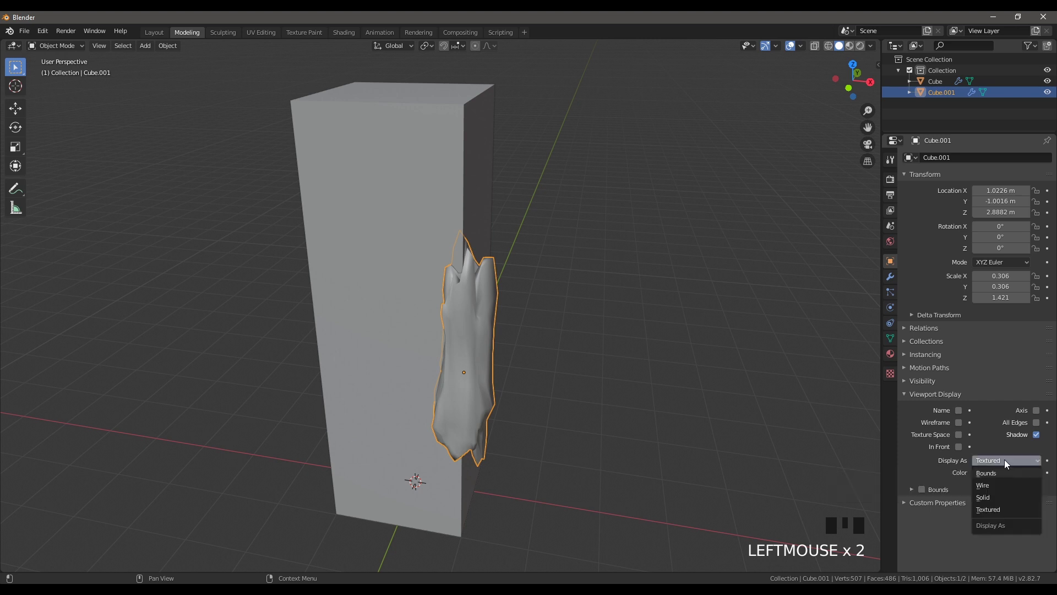
pyautogui.click(1001, 472)
pyautogui.moveTo(605, 309); pyautogui.dragTo(490, 323, button='middle')
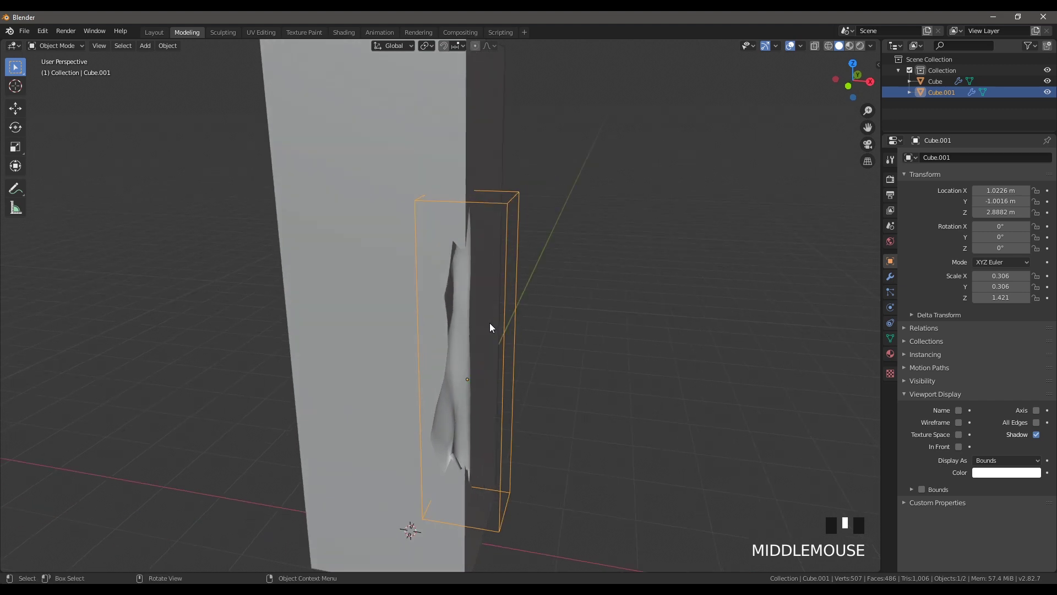
# Select the cutter's bounding box and move it to a new position.
pyautogui.click(501, 328)
pyautogui.press('s')
pyautogui.press('Escape')
pyautogui.click(508, 327)
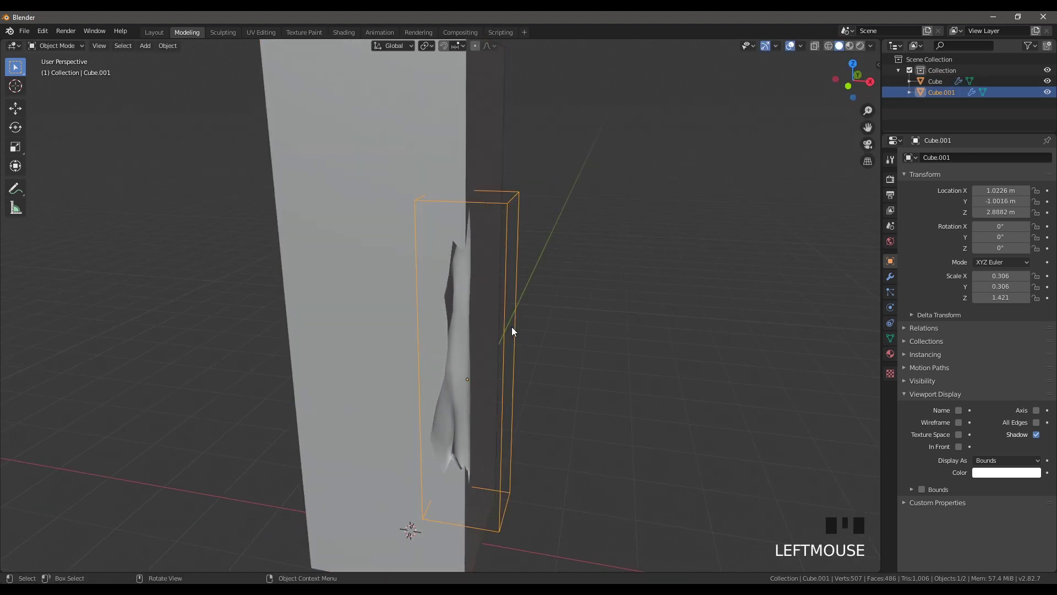
pyautogui.press('s')
pyautogui.rightClick(529, 329)
pyautogui.moveTo(531, 331); pyautogui.dragTo(510, 297, button='middle')
pyautogui.press('g')
pyautogui.click(460, 317)
# Stretch the cutter vertically and widen it along Y.
pyautogui.press('s')
pyautogui.press('z')
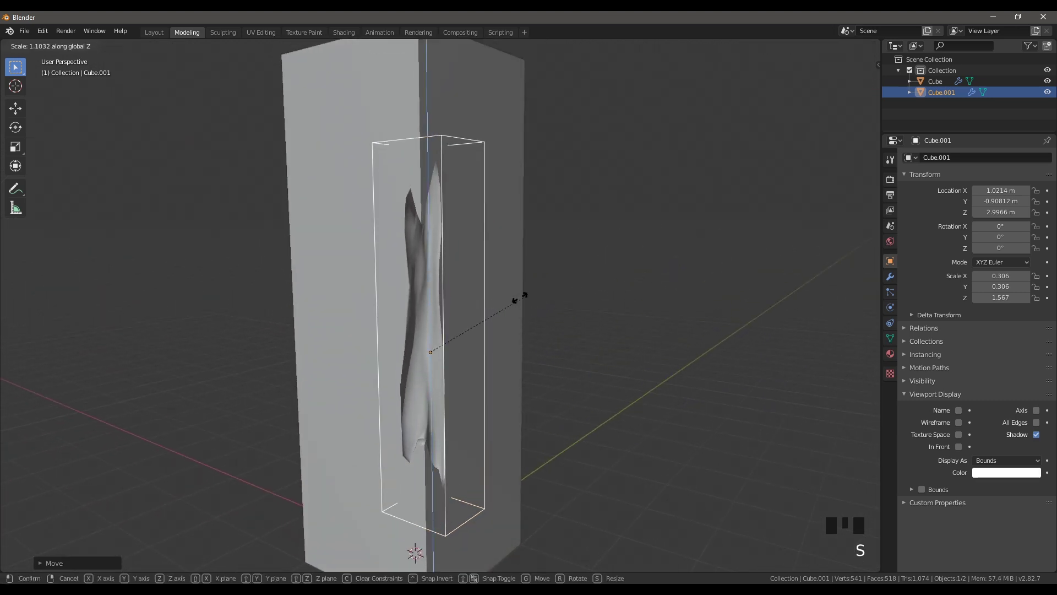
pyautogui.click(486, 306)
pyautogui.moveTo(486, 307); pyautogui.dragTo(507, 316, button='middle')
pyautogui.press('s')
pyautogui.rightClick(618, 323)
pyautogui.press('s')
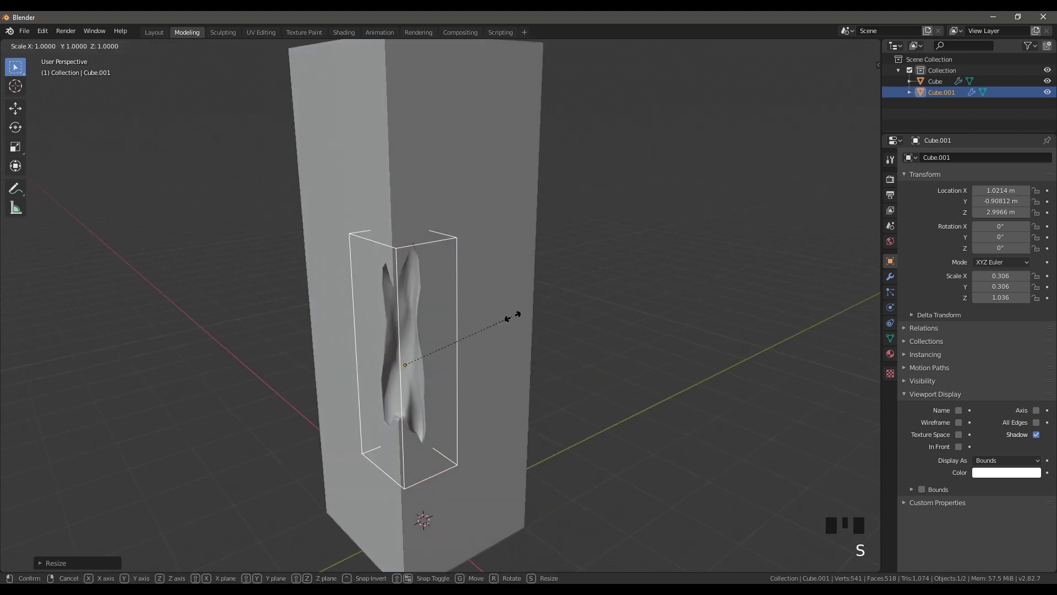
pyautogui.press('z')
pyautogui.press('y')
pyautogui.click(567, 324)
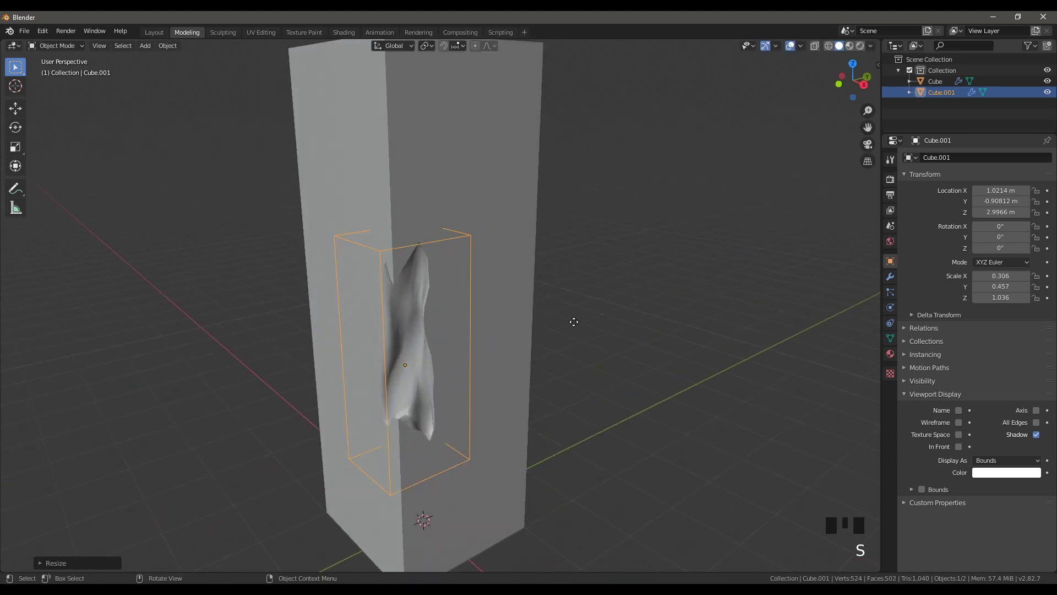
# Nudge and uniformly enlarge the cutter to about 0.479 × 0.715 × 1.621, then deselect.
pyautogui.press('g')
pyautogui.click(558, 323)
pyautogui.moveTo(559, 323); pyautogui.dragTo(649, 292, button='middle')
pyautogui.press('s')
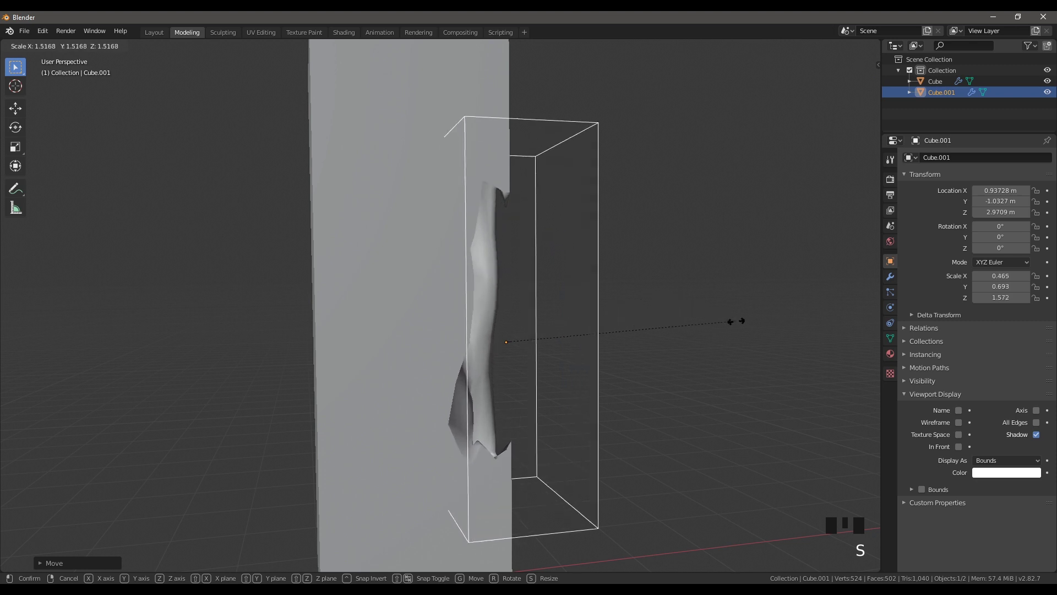
pyautogui.click(743, 327)
pyautogui.moveTo(743, 328); pyautogui.dragTo(623, 333, button='middle')
pyautogui.click(627, 316)
pyautogui.scroll(-1, 623, 333)
# Set Cube.001's Musgrave texture to Size 0.73, Nabla 0.02, Dimension 0.40, Lacunarity 1.83, then check the gash.
pyautogui.click(506, 339)
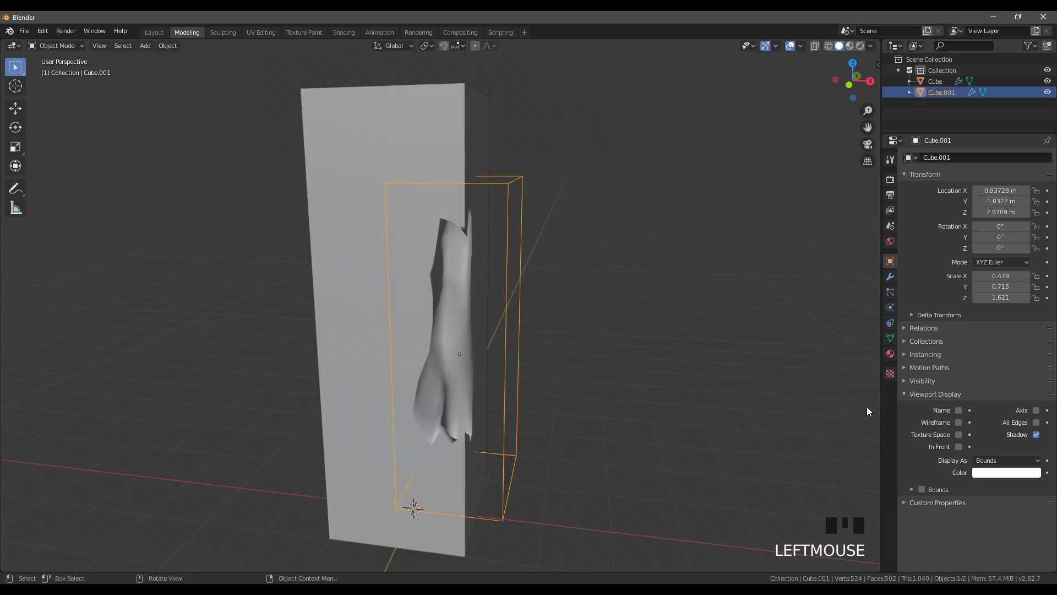
pyautogui.click(888, 375)
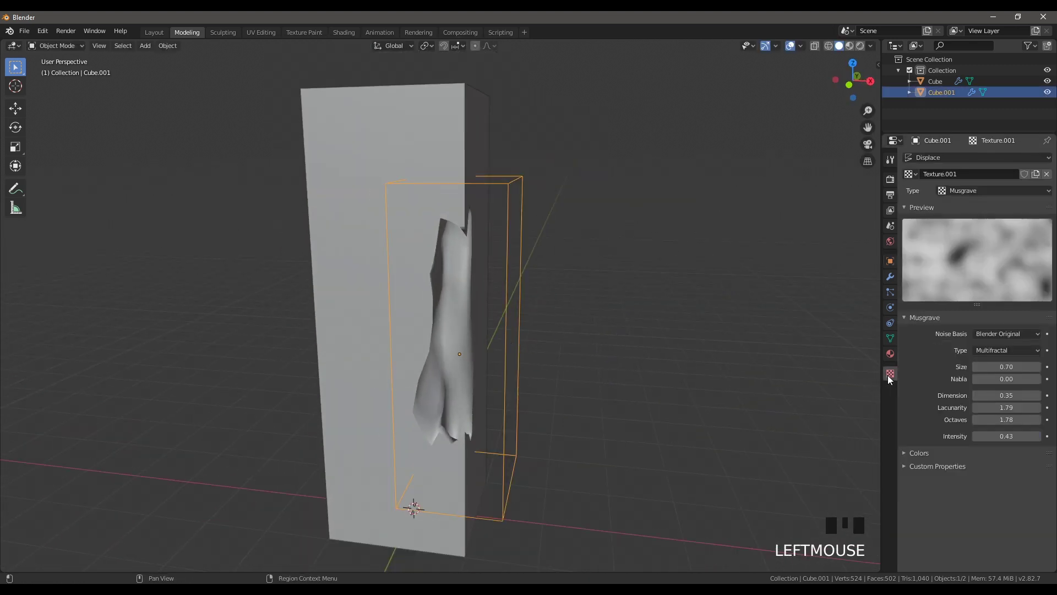
pyautogui.moveTo(1000, 366); pyautogui.dragTo(1010, 407)
pyautogui.click(1006, 395)
pyautogui.moveTo(539, 367); pyautogui.dragTo(579, 364, button='middle')
pyautogui.click(626, 353)
pyautogui.scroll(-2, 632, 366)
# Apply the Displace modifier on Cube.001 and the Boolean modifier on the pillar Cube.
pyautogui.click(475, 387)
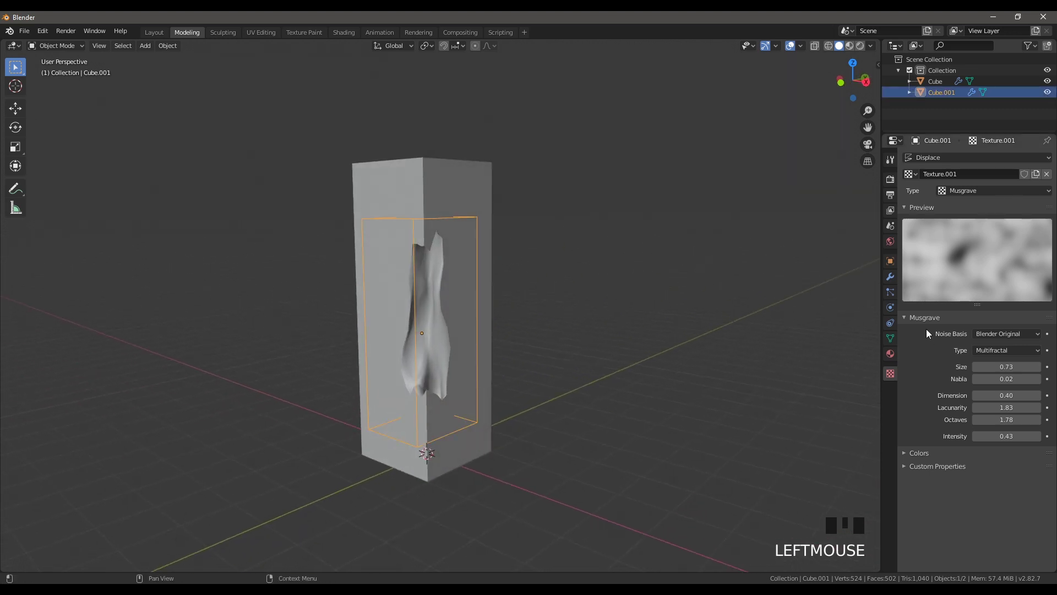
pyautogui.click(891, 277)
pyautogui.click(934, 192)
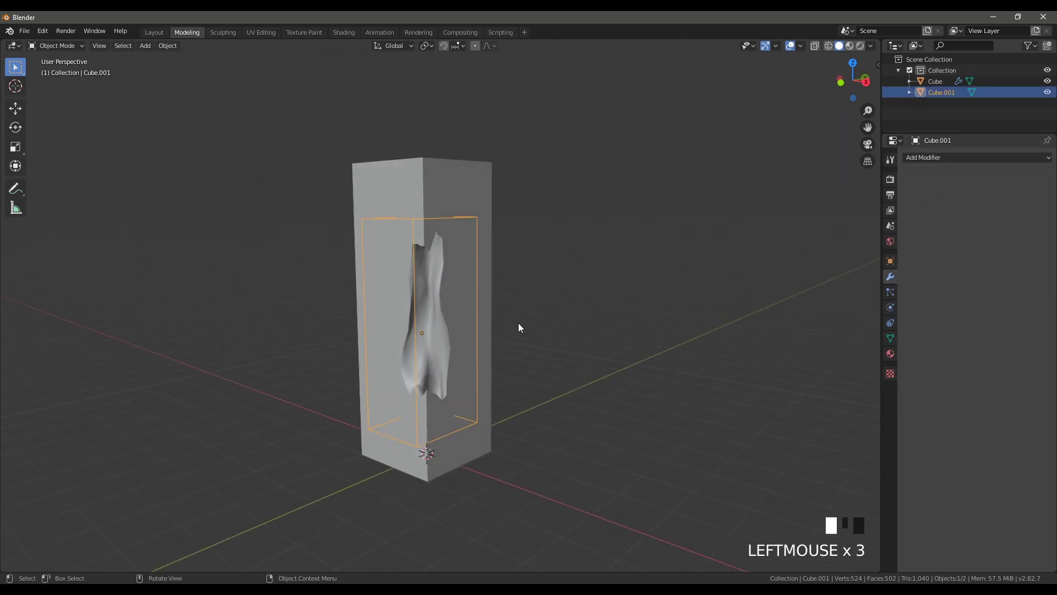
pyautogui.click(477, 332)
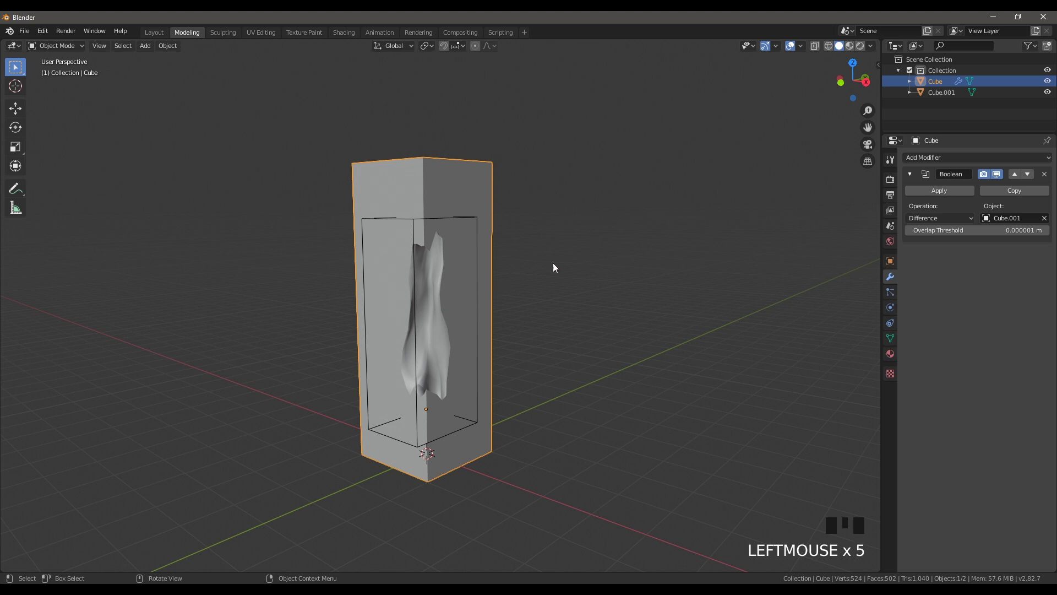
pyautogui.click(935, 192)
pyautogui.click(933, 194)
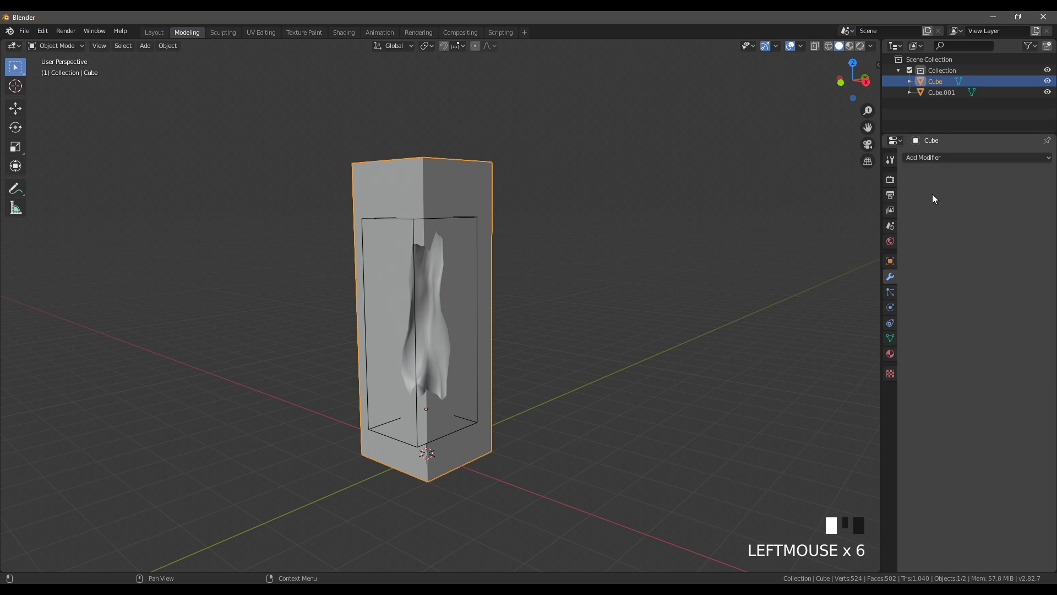
# Delete the leftover cutter Cube.001 and inspect the pillar's permanent jagged hole.
pyautogui.moveTo(650, 335); pyautogui.dragTo(547, 369, button='middle')
pyautogui.click(523, 365)
pyautogui.press('Delete')
pyautogui.click(935, 80)
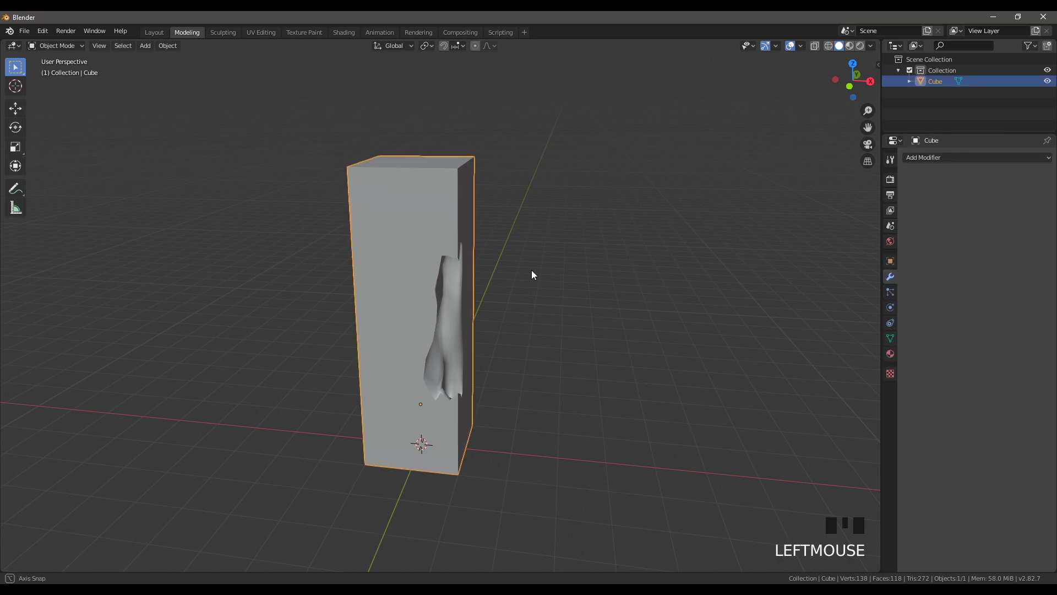
pyautogui.moveTo(531, 270); pyautogui.dragTo(537, 308, button='middle')
# Bring the view low and close to the finished pillar, zooming to frame it.
pyautogui.click(557, 259)
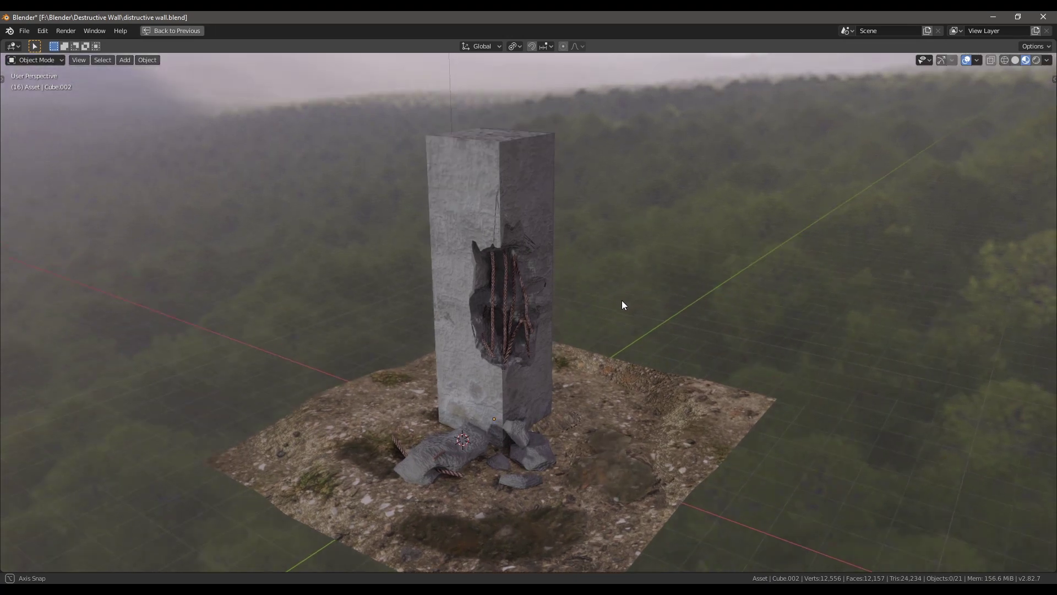
pyautogui.moveTo(622, 305); pyautogui.dragTo(504, 349, button='middle')
pyautogui.scroll(-5, 527, 310)
pyautogui.scroll(4, 526, 332)
pyautogui.scroll(2, 515, 360)
pyautogui.scroll(-2, 512, 373)
pyautogui.scroll(3, 507, 358)
pyautogui.scroll(-3, 507, 358)
pyautogui.scroll(4, 510, 329)
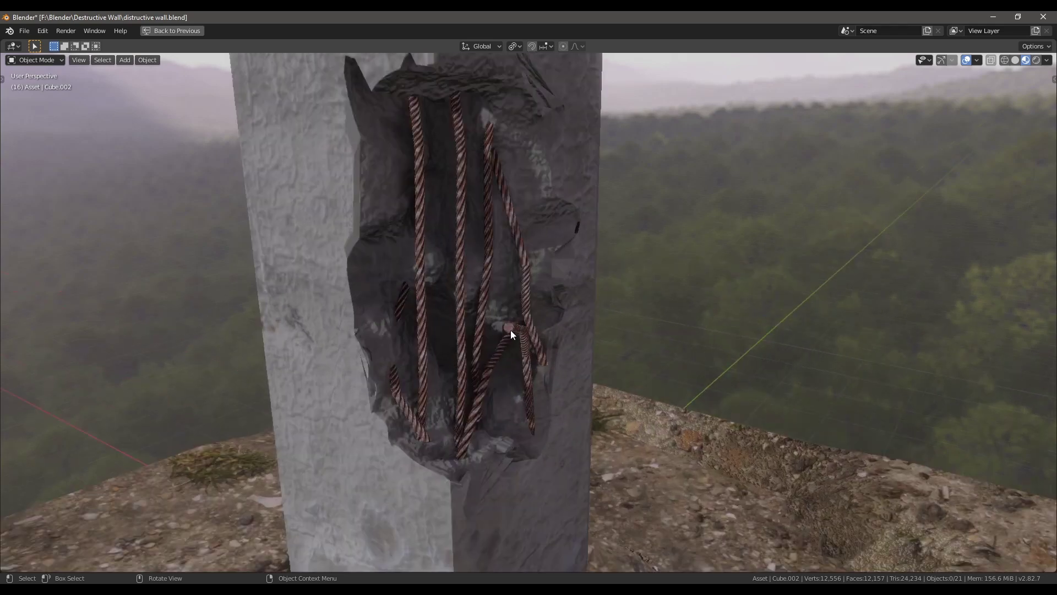
pyautogui.scroll(-1, 517, 328)
pyautogui.scroll(2, 517, 329)
# Inspect a rebar rod and the pillar, orbiting to look into the rebar-filled hole and rubble.
pyautogui.click(520, 333)
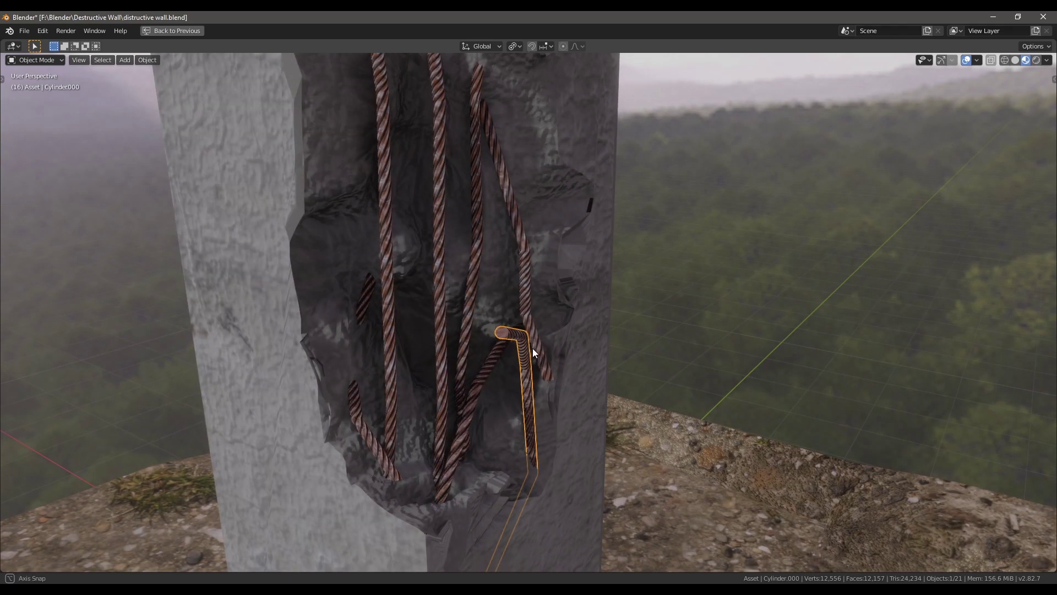
pyautogui.moveTo(533, 348); pyautogui.dragTo(523, 351, button='middle')
pyautogui.scroll(-1, 523, 352)
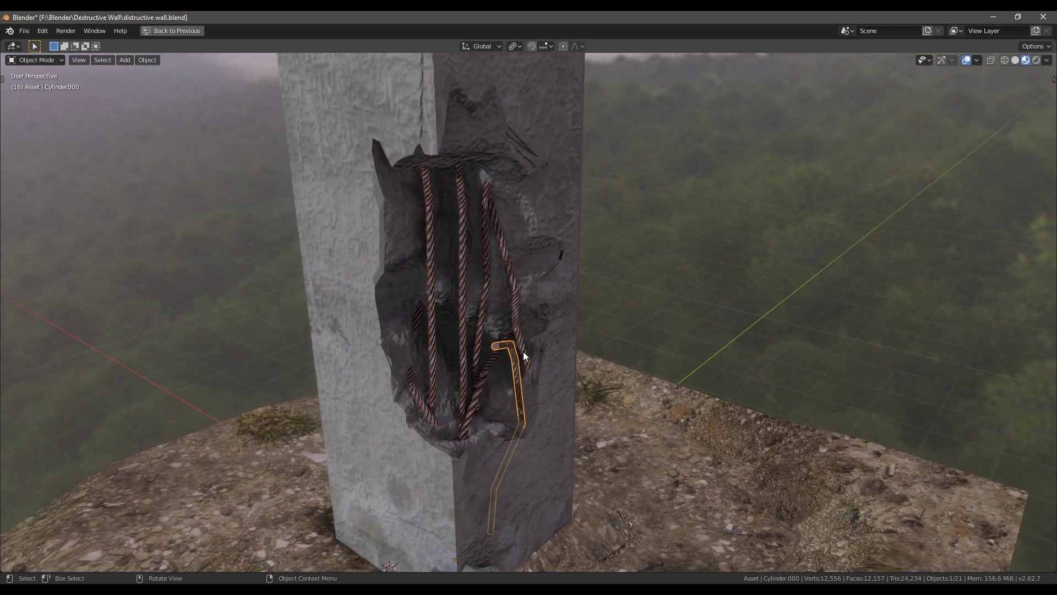
pyautogui.scroll(-2, 460, 193)
pyautogui.click(474, 196)
pyautogui.moveTo(474, 197); pyautogui.dragTo(506, 216, button='middle')
pyautogui.scroll(3, 478, 206)
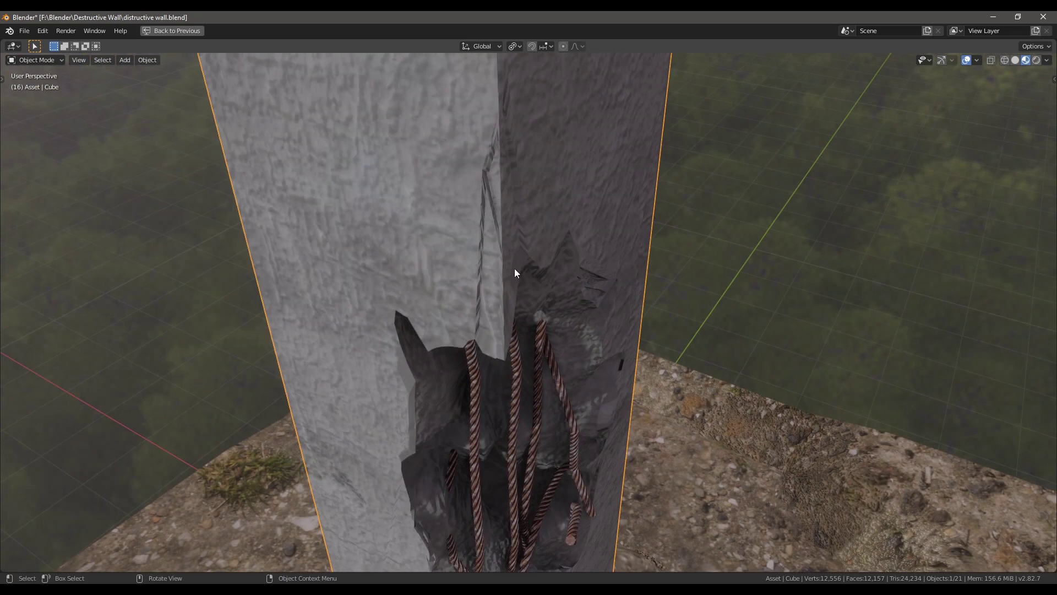
pyautogui.scroll(-4, 507, 273)
pyautogui.moveTo(507, 273)
pyautogui.mouseDown(button='middle')
pyautogui.moveTo(528, 302)
pyautogui.moveTo(538, 300)
pyautogui.moveTo(514, 290)
pyautogui.mouseUp(button='middle')
pyautogui.scroll(-3, 514, 308)
pyautogui.scroll(2, 506, 298)
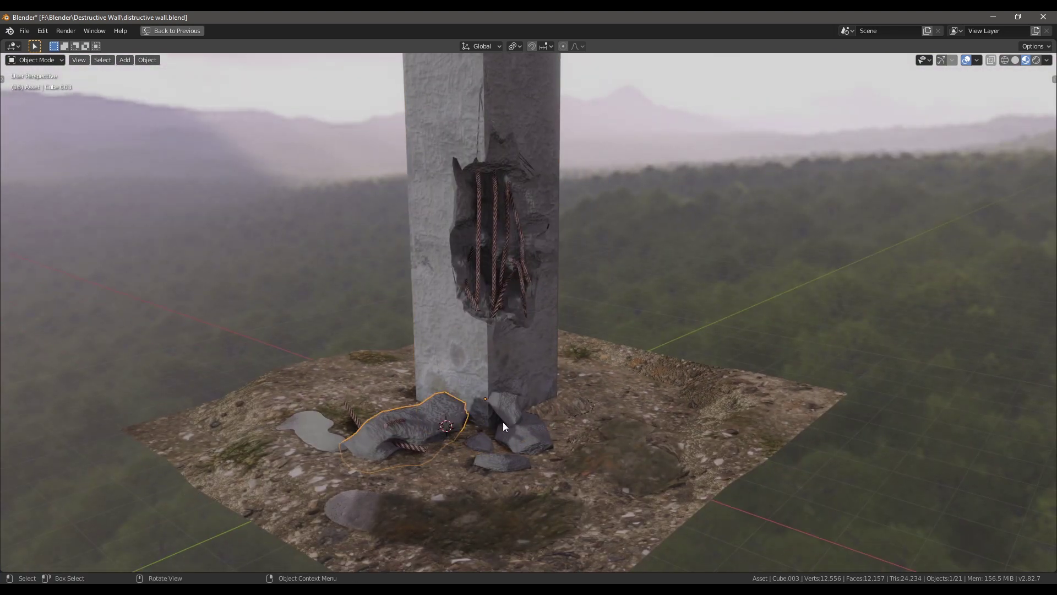
pyautogui.scroll(-6, 563, 392)
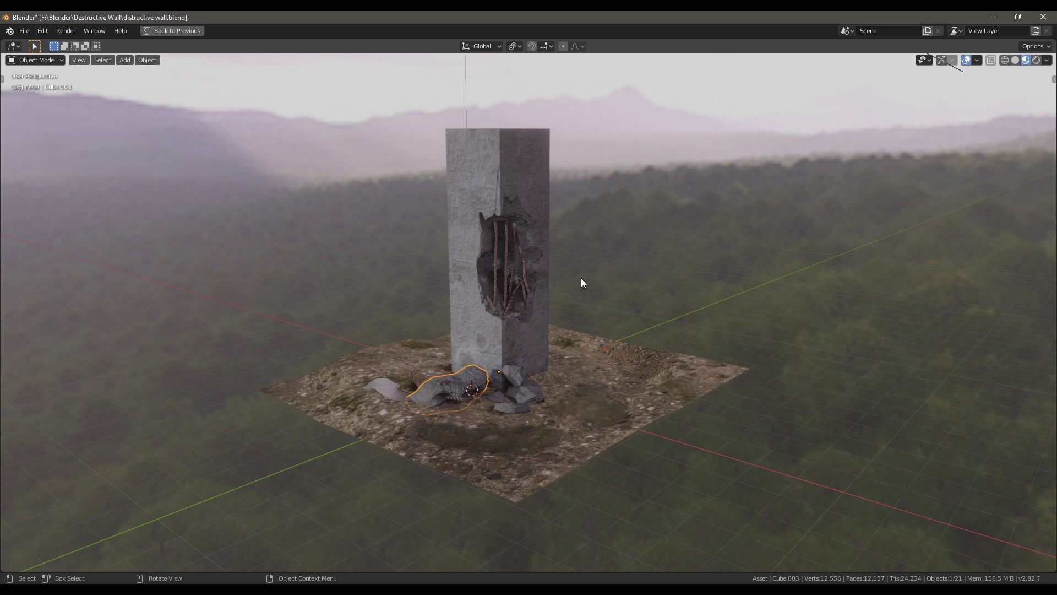